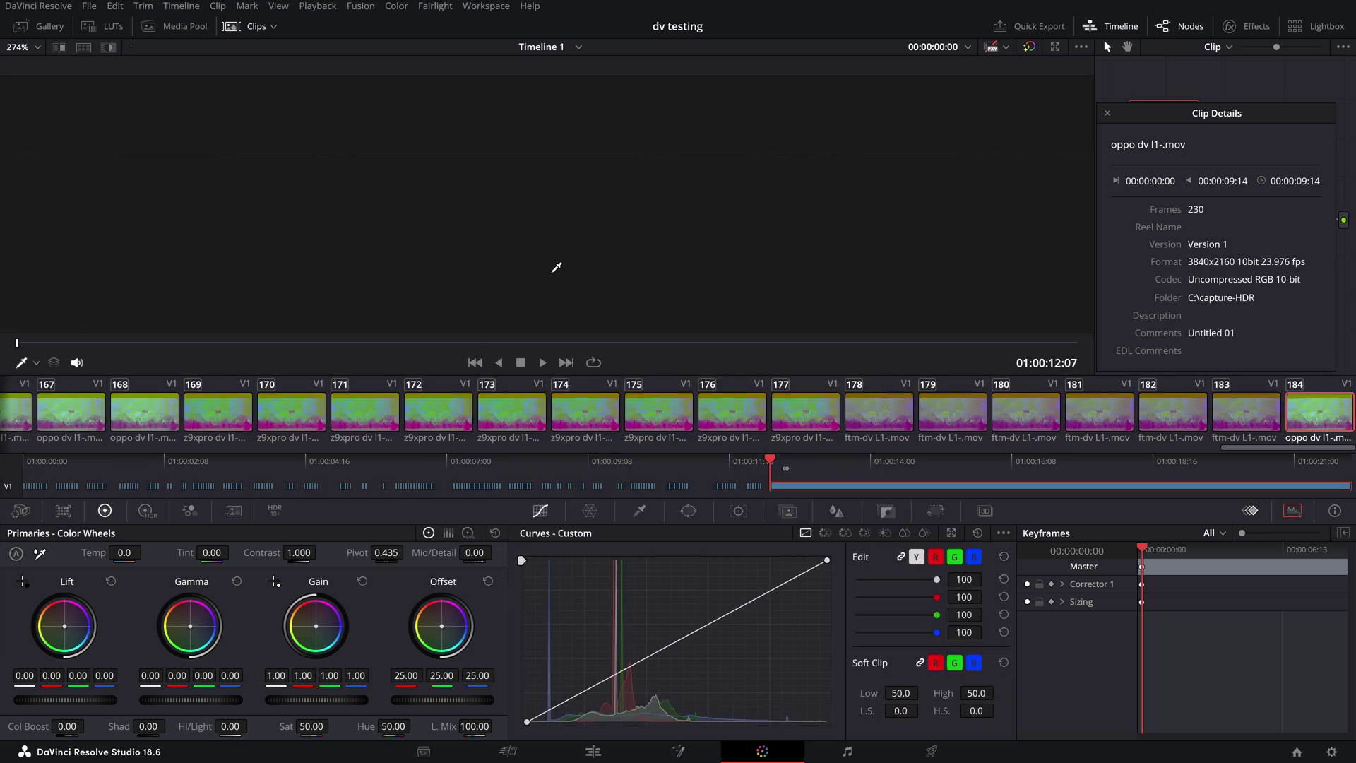
Examine the faint dashed line in the dark area of clip 184, oppo dv l1-.mov, at high magnification.
scroll(541, 194, "up", 10)
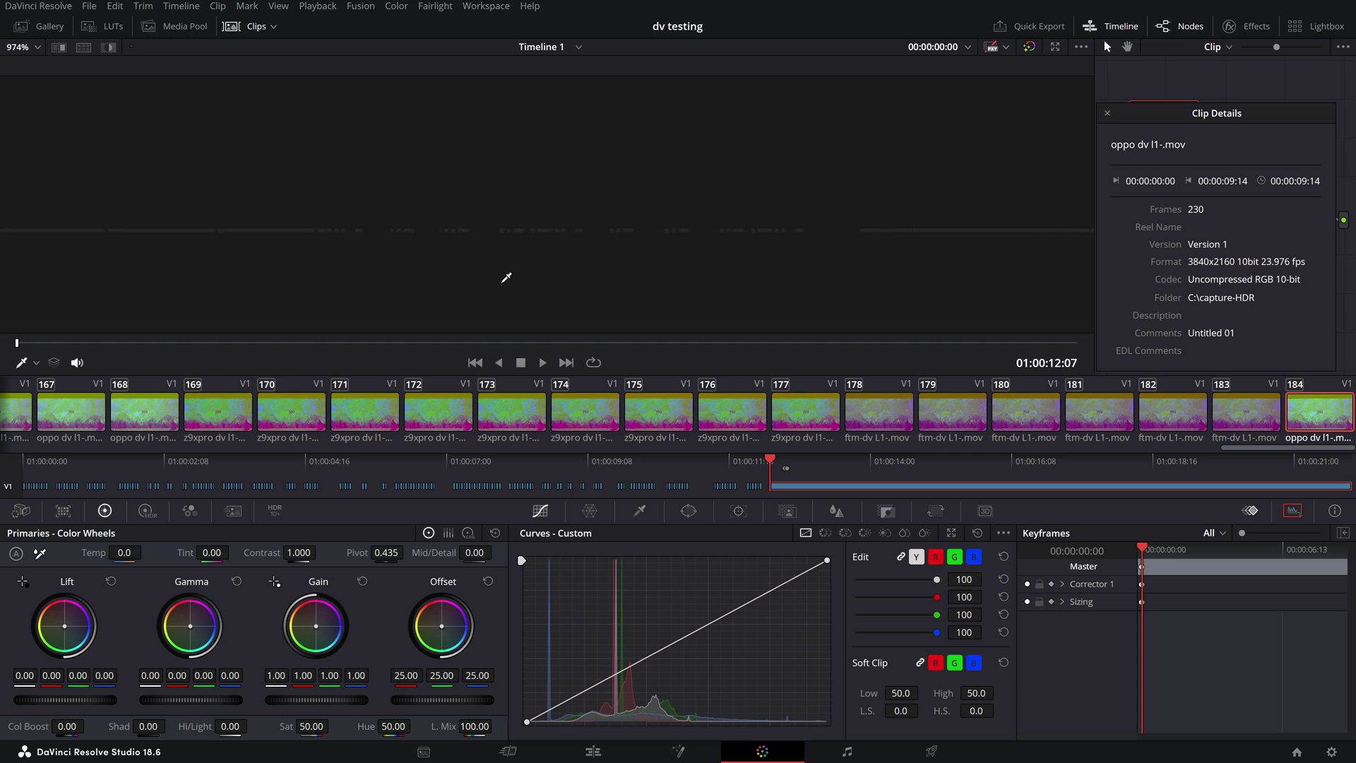
scroll(422, 275, "up", 1)
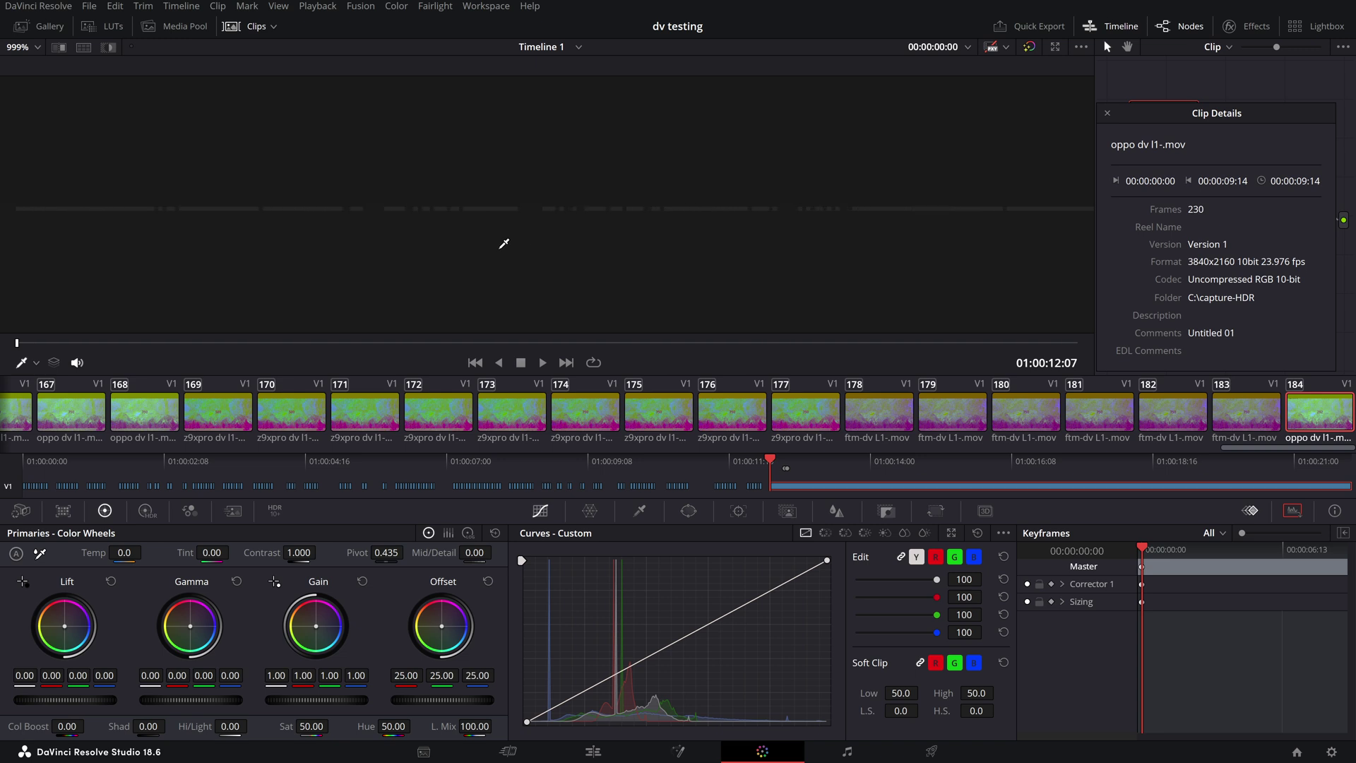
scroll(505, 243, "down", 3)
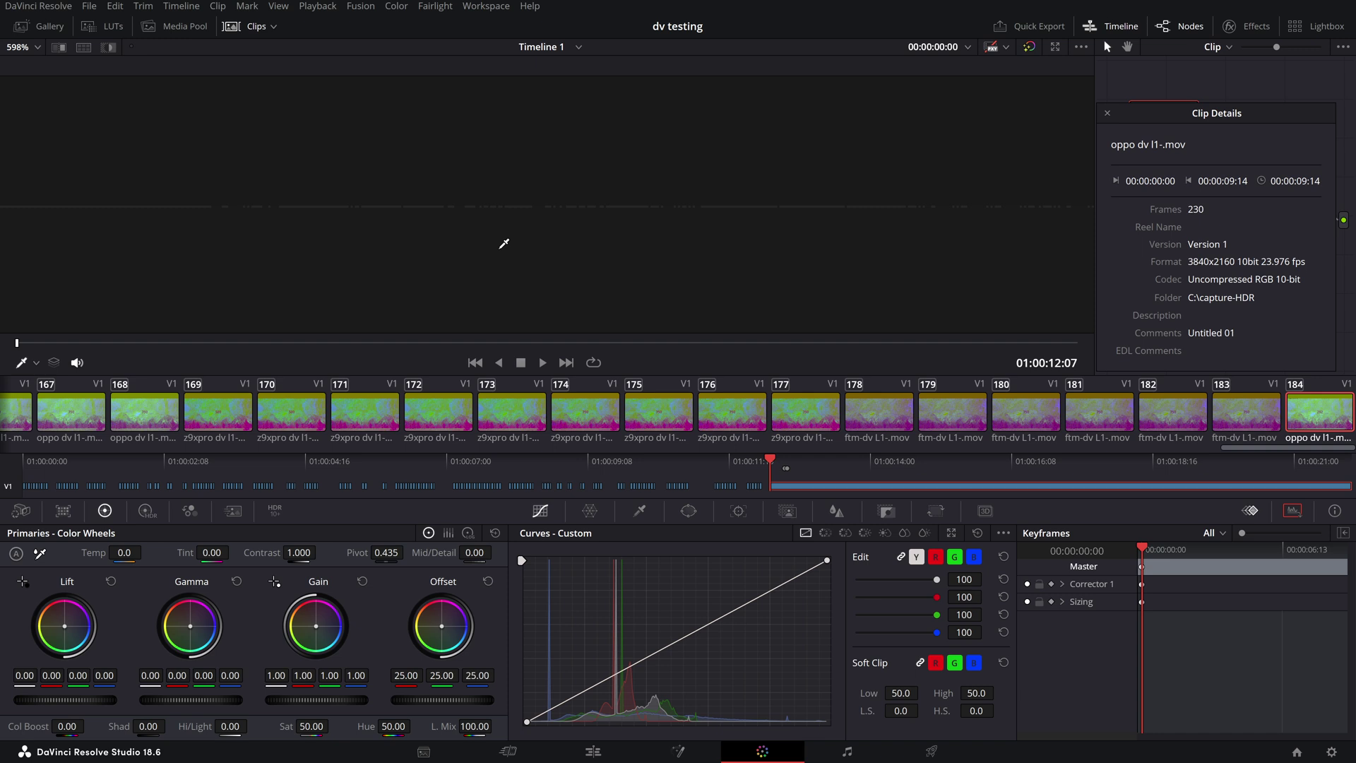
scroll(504, 244, "down", 1)
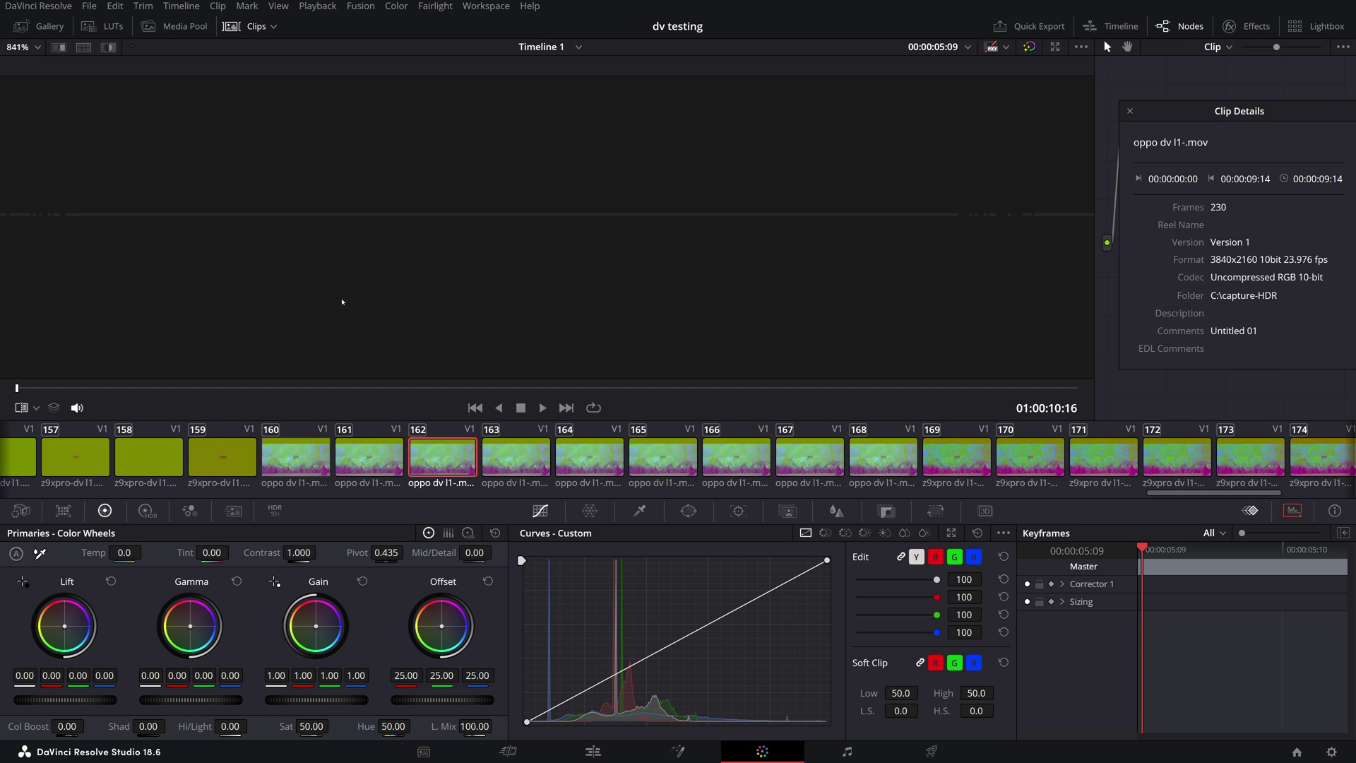
Compare the dashed line across consecutive oppo dv l1-.mov clips 160 to 164, going back and forth between neighbours.
left_click(311, 455)
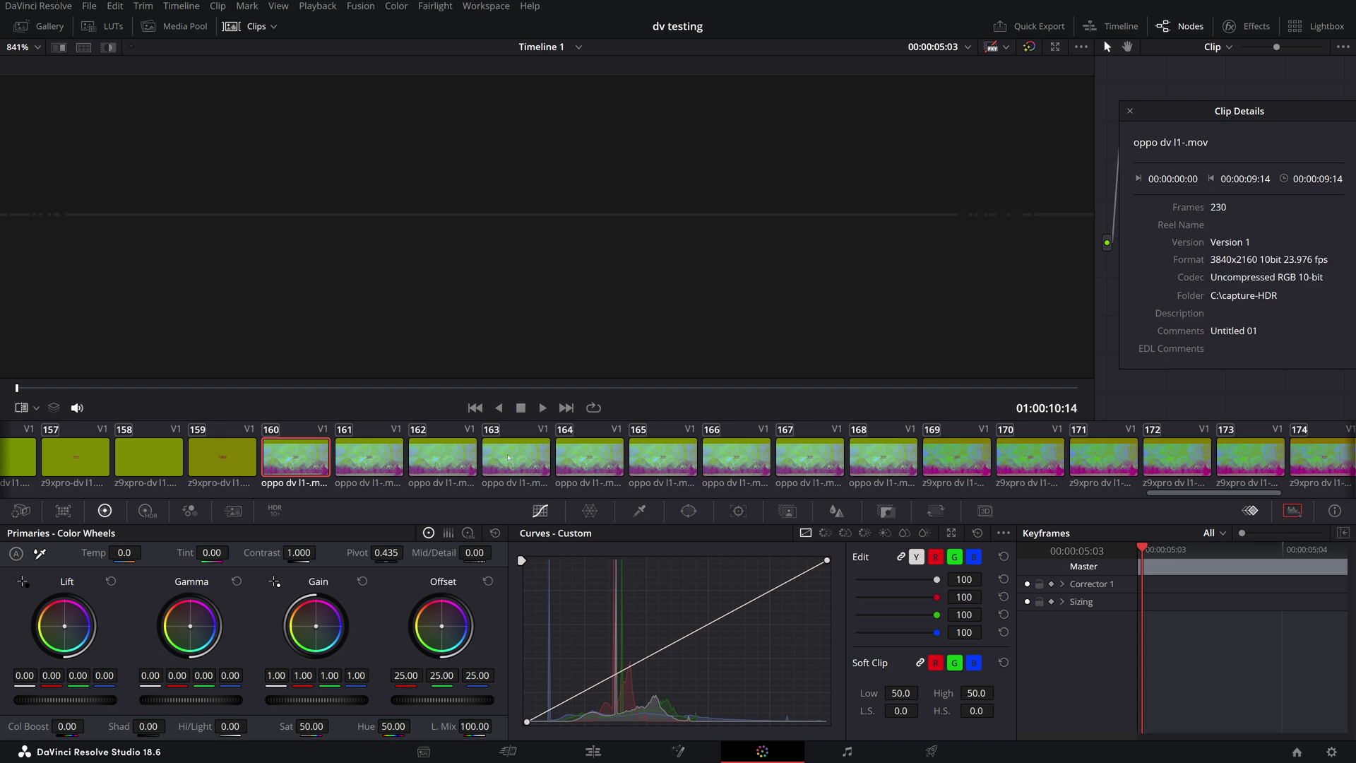
left_click(378, 459)
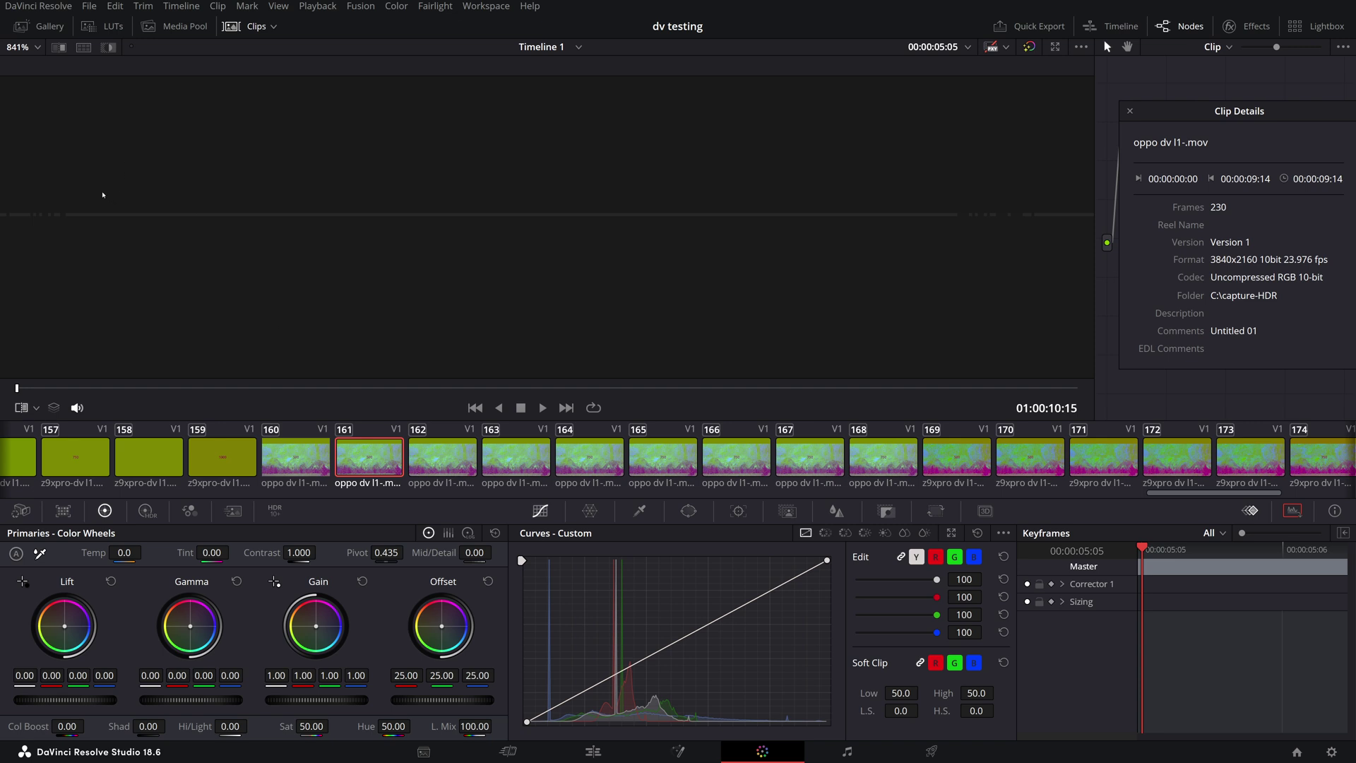
left_click(298, 460)
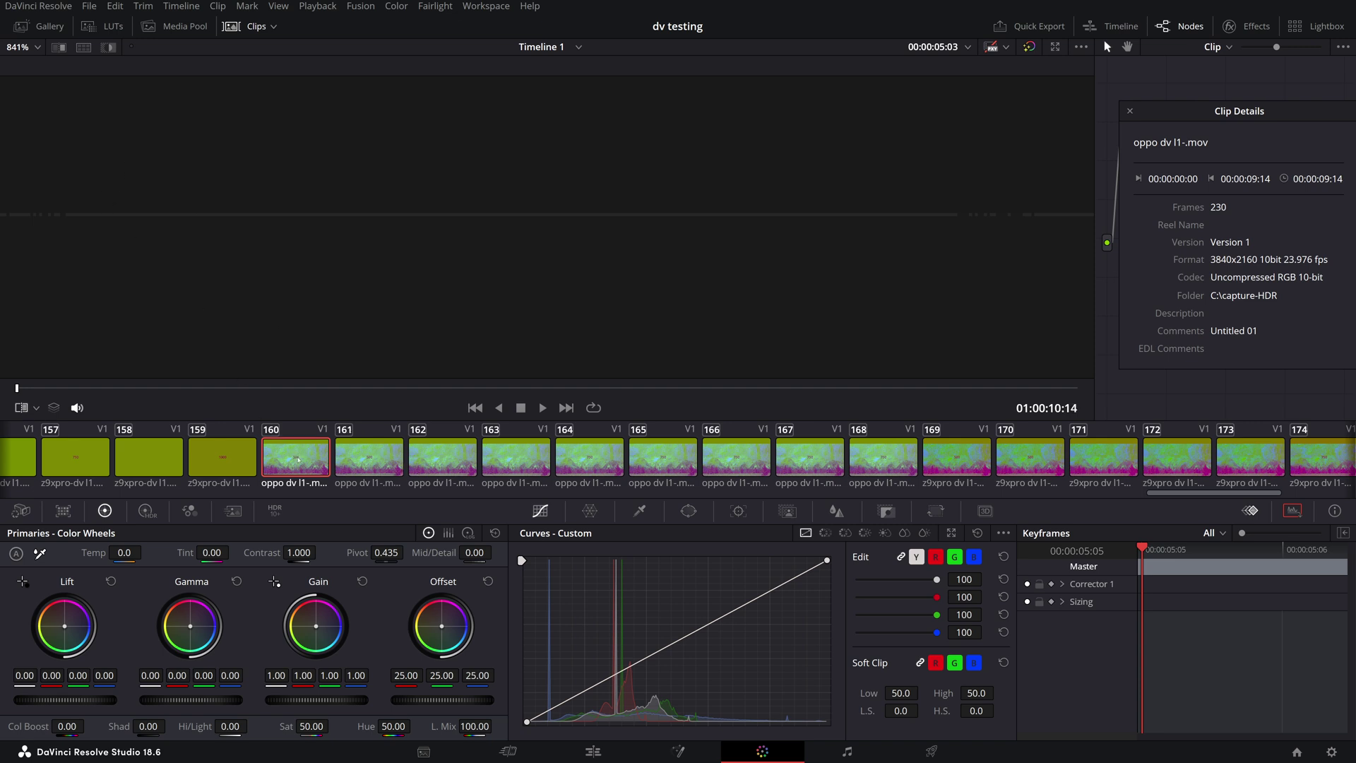
left_click(351, 460)
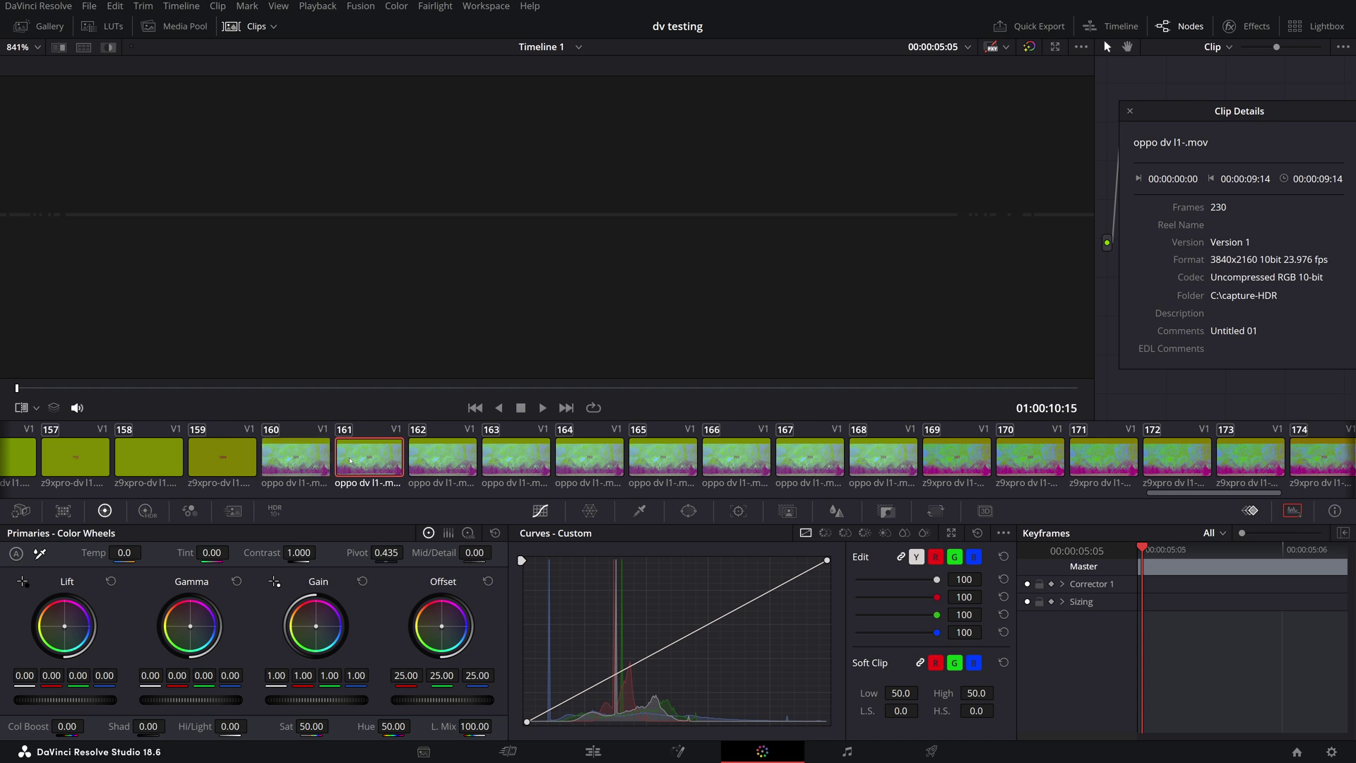
left_click(428, 462)
left_click(498, 460)
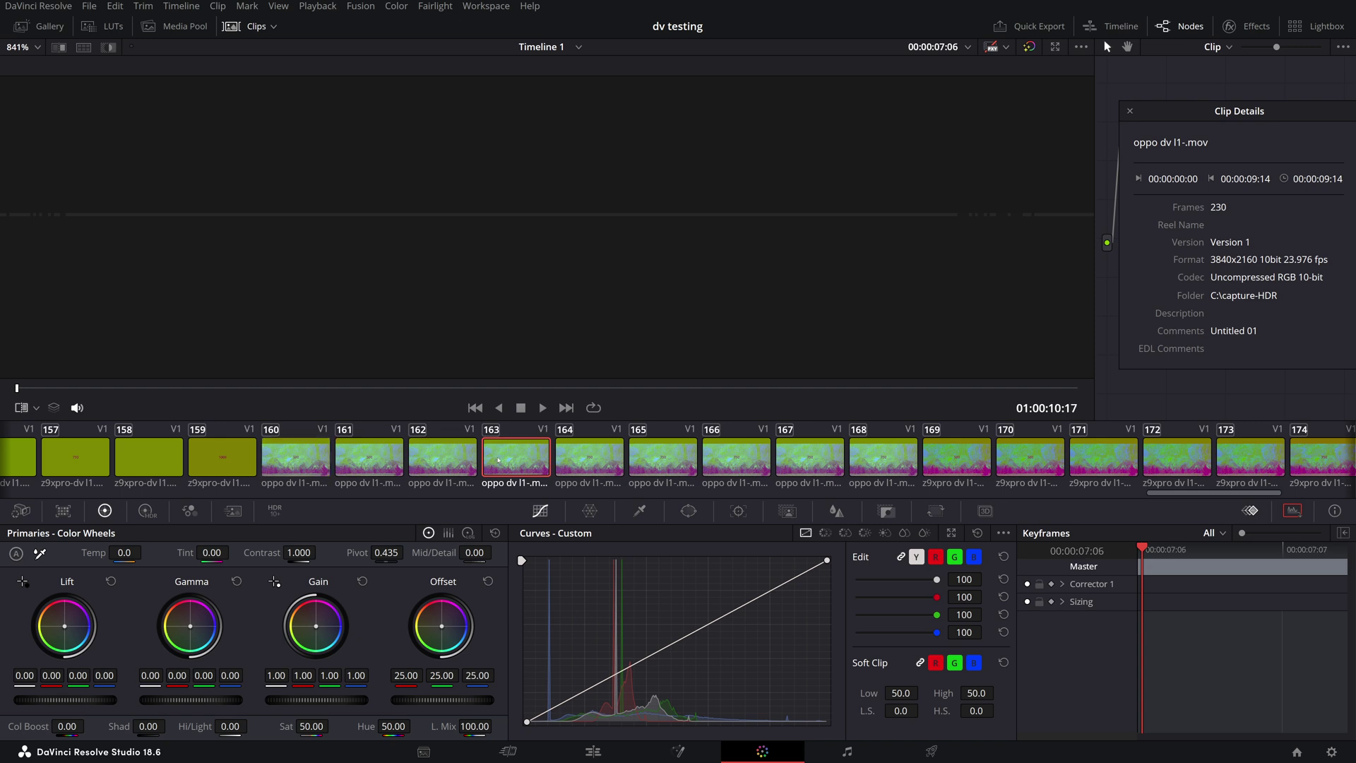
left_click(602, 455)
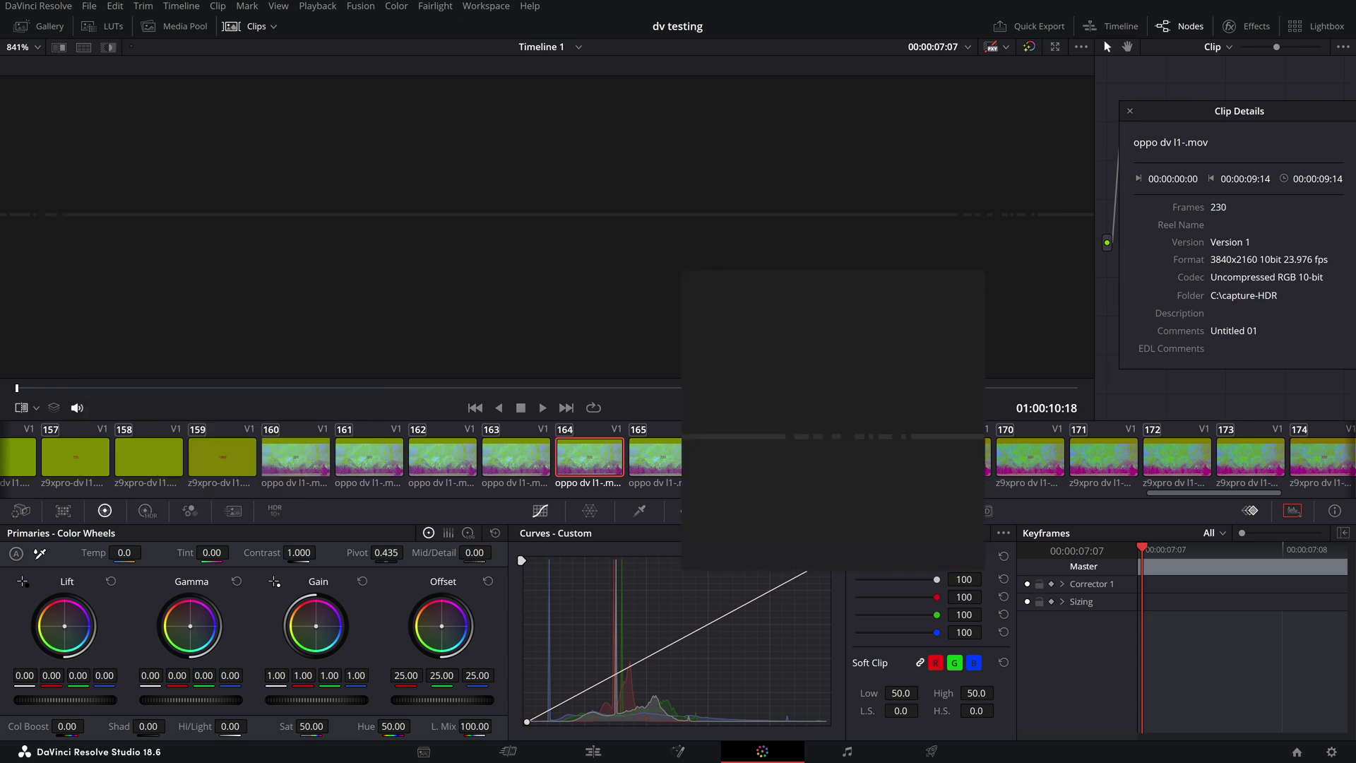
left_click(513, 462)
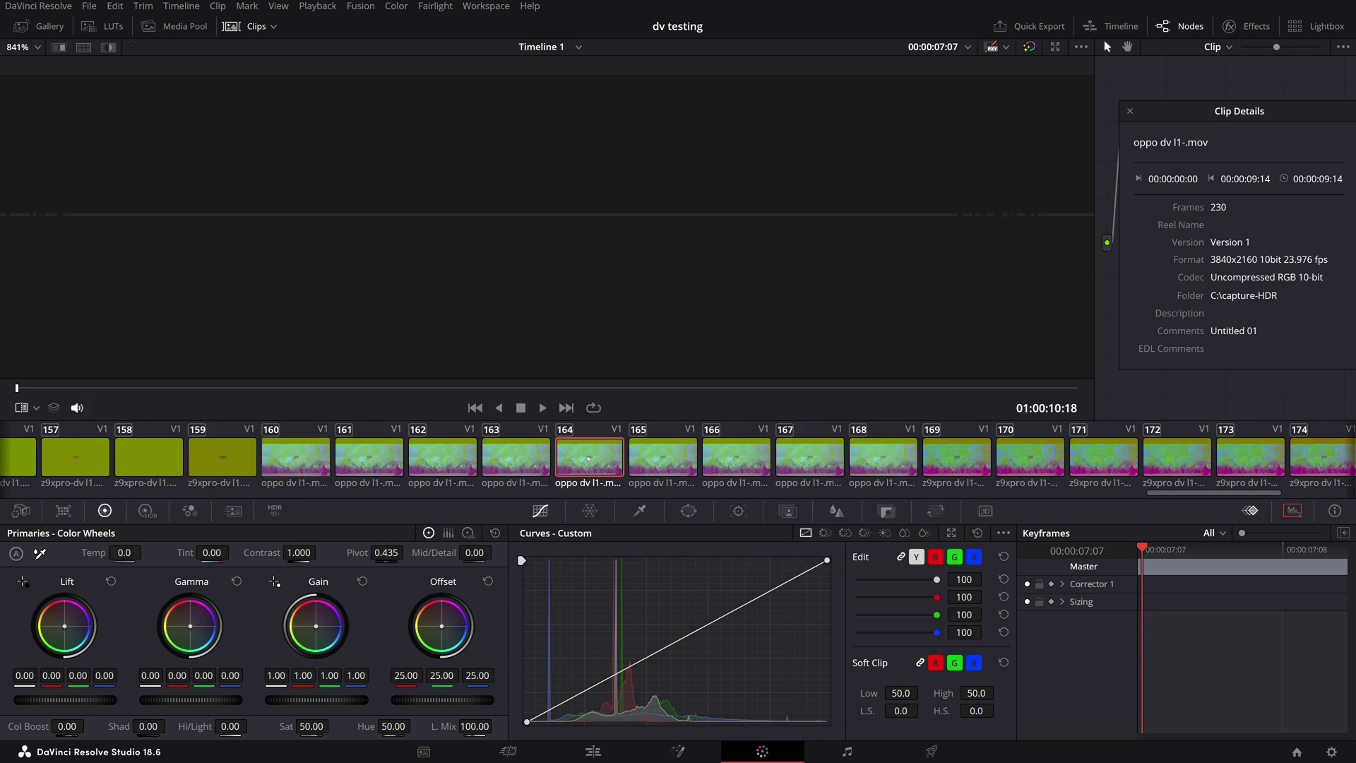
left_click(577, 462)
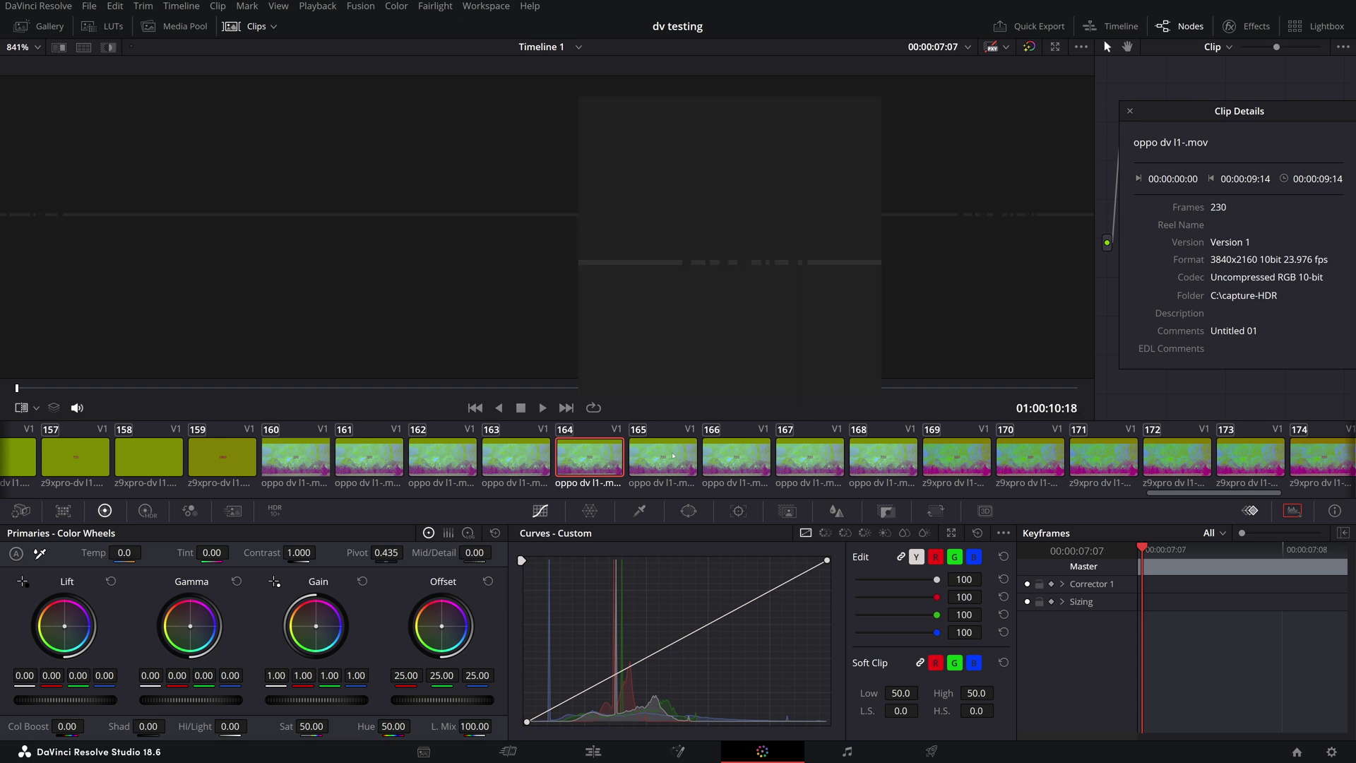
Alternate repeatedly between oppo clips 164 and 165 to compare the dash pattern of the line.
left_click(673, 456)
left_click(596, 456)
left_click(678, 458)
left_click(592, 457)
left_click(676, 456)
left_click(606, 456)
left_click(657, 463)
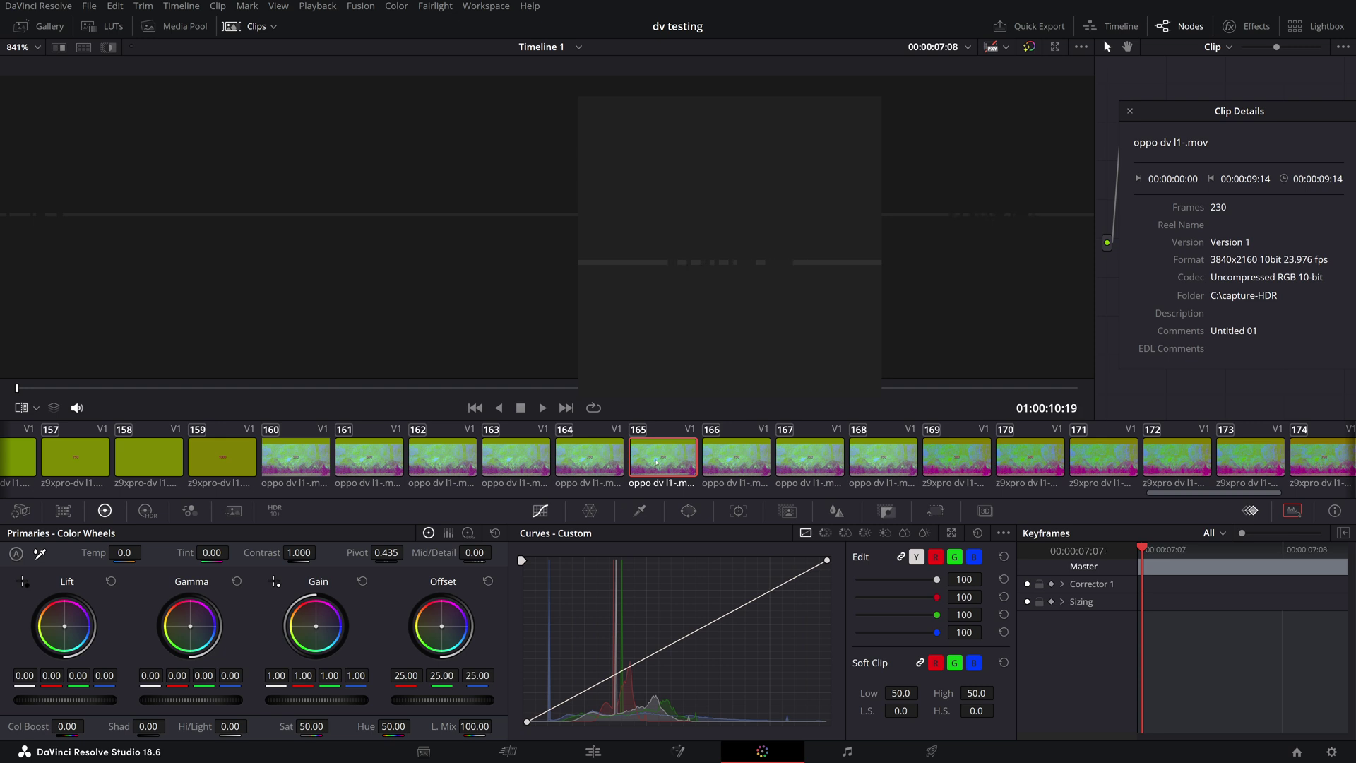
Check the line pattern in oppo clips 165 to 168, viewing them forwards and backwards.
left_click(745, 457)
left_click(809, 461)
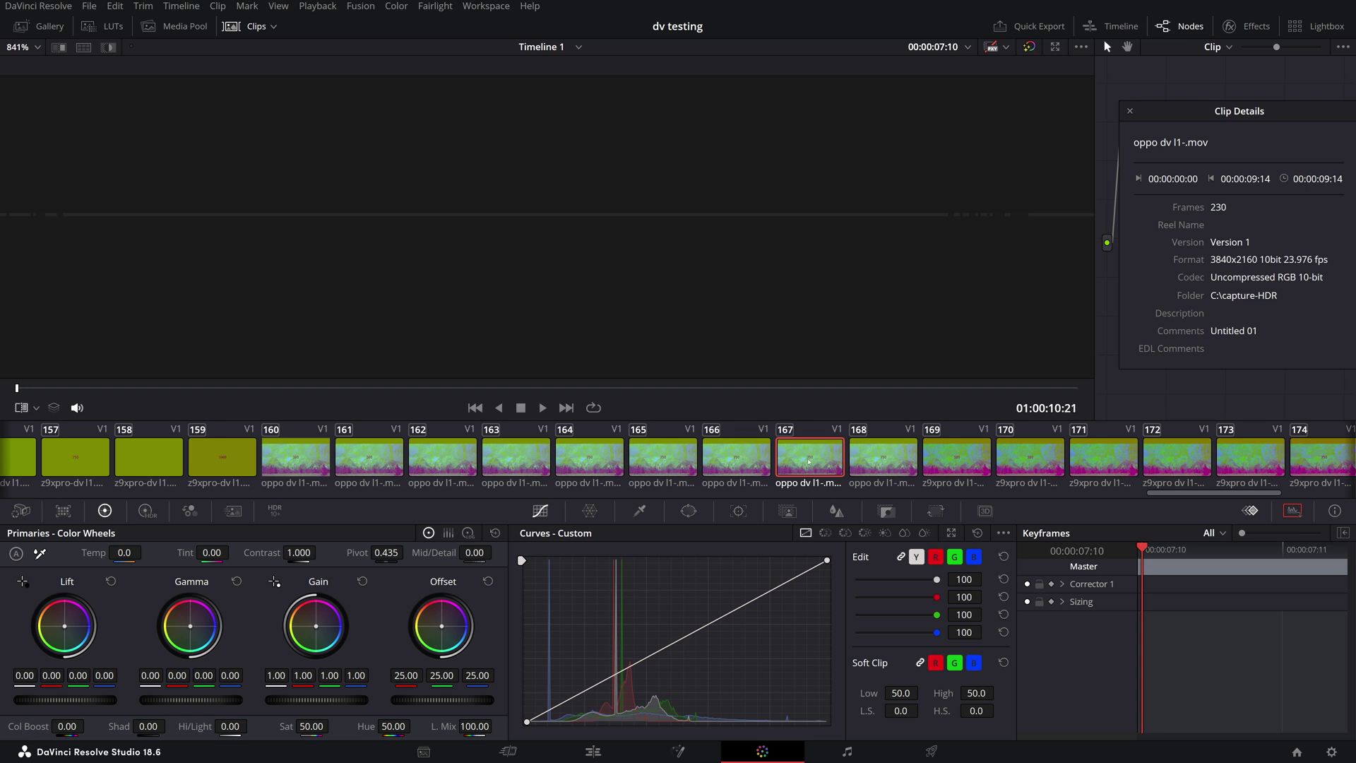
left_click(872, 467)
left_click(807, 463)
left_click(748, 460)
left_click(686, 460)
left_click(742, 462)
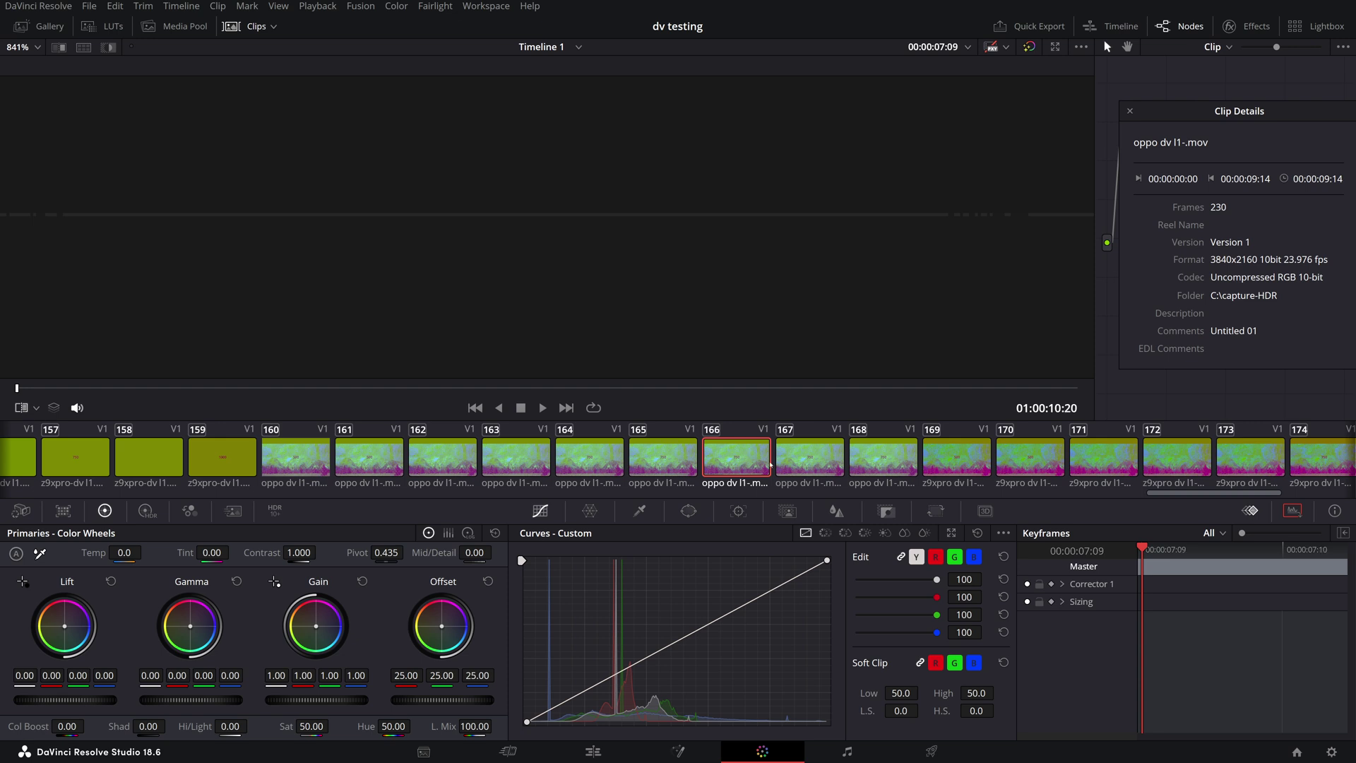
left_click(818, 467)
View oppo clips 163 to 166 in sequence and return to 165 to compare how the line pattern changes.
left_click(532, 460)
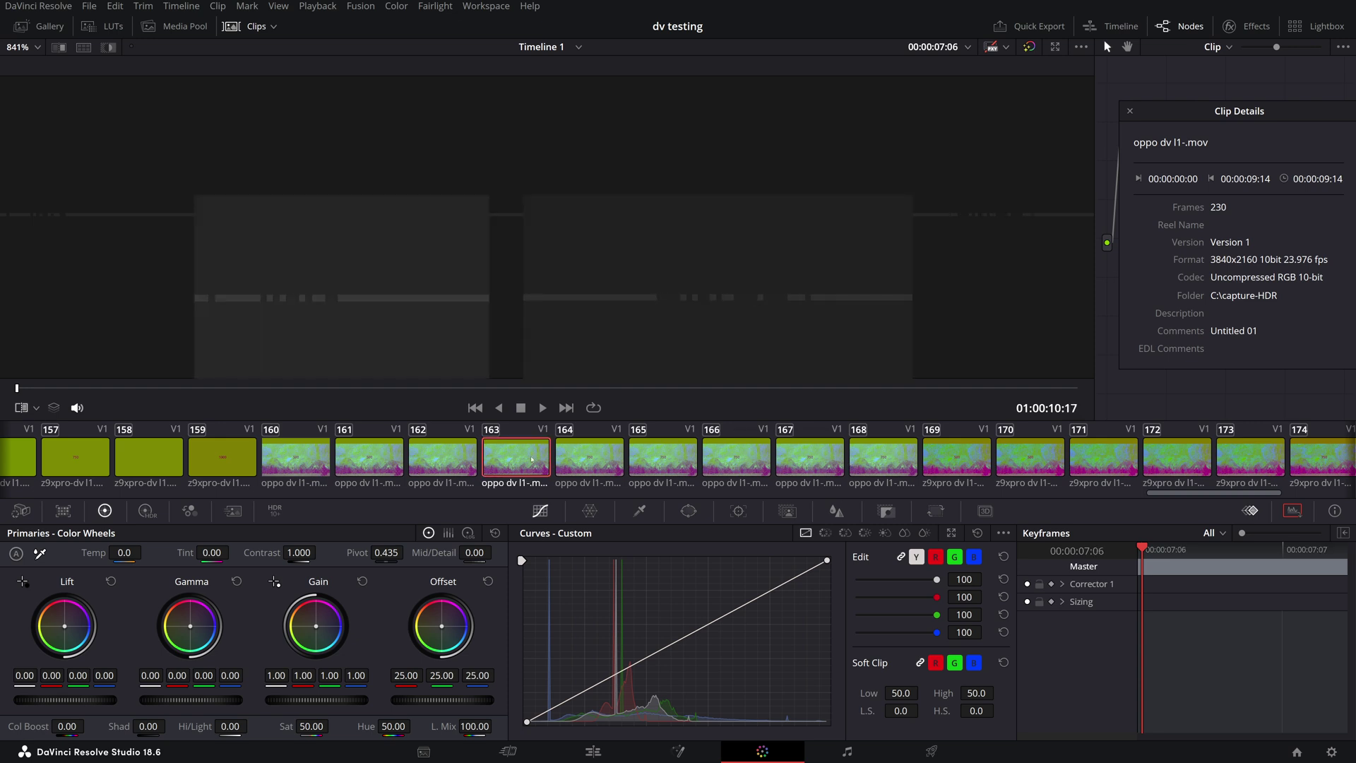
left_click(604, 460)
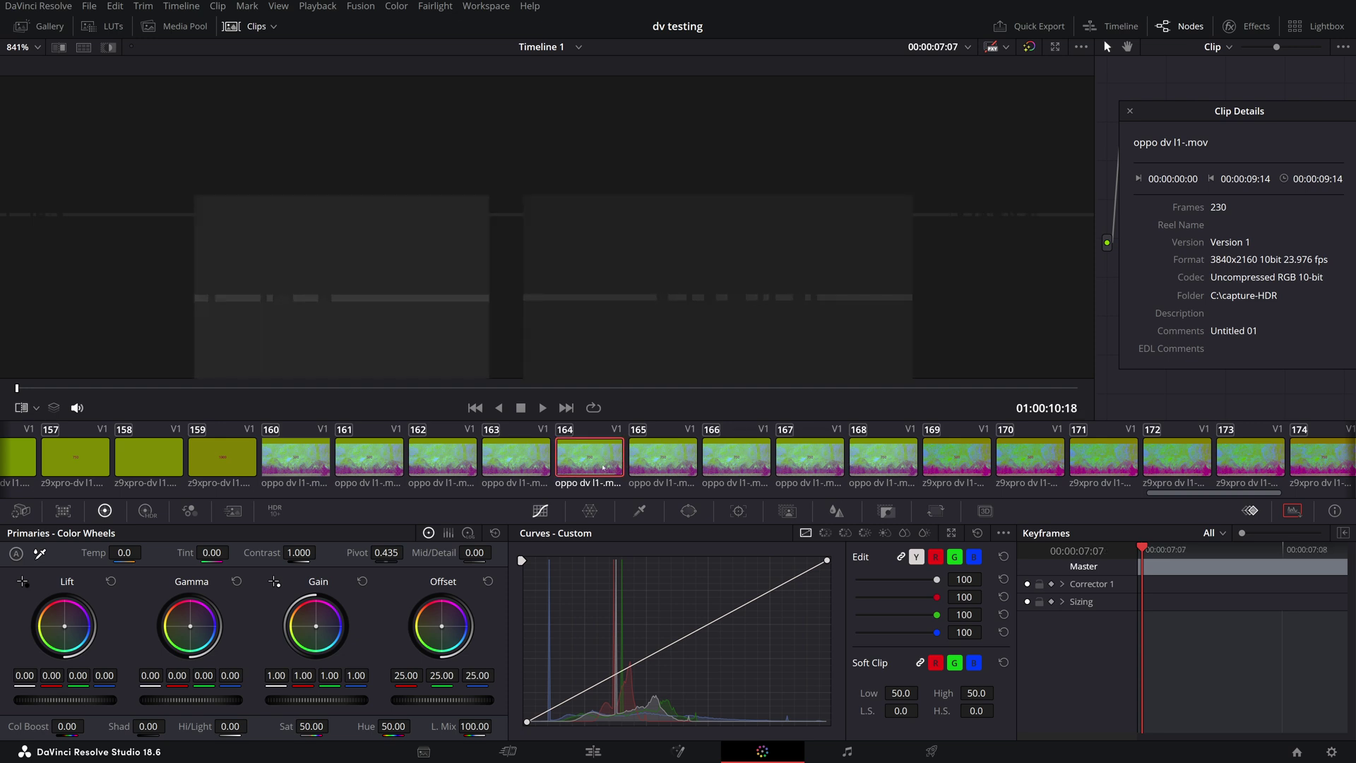
left_click(669, 456)
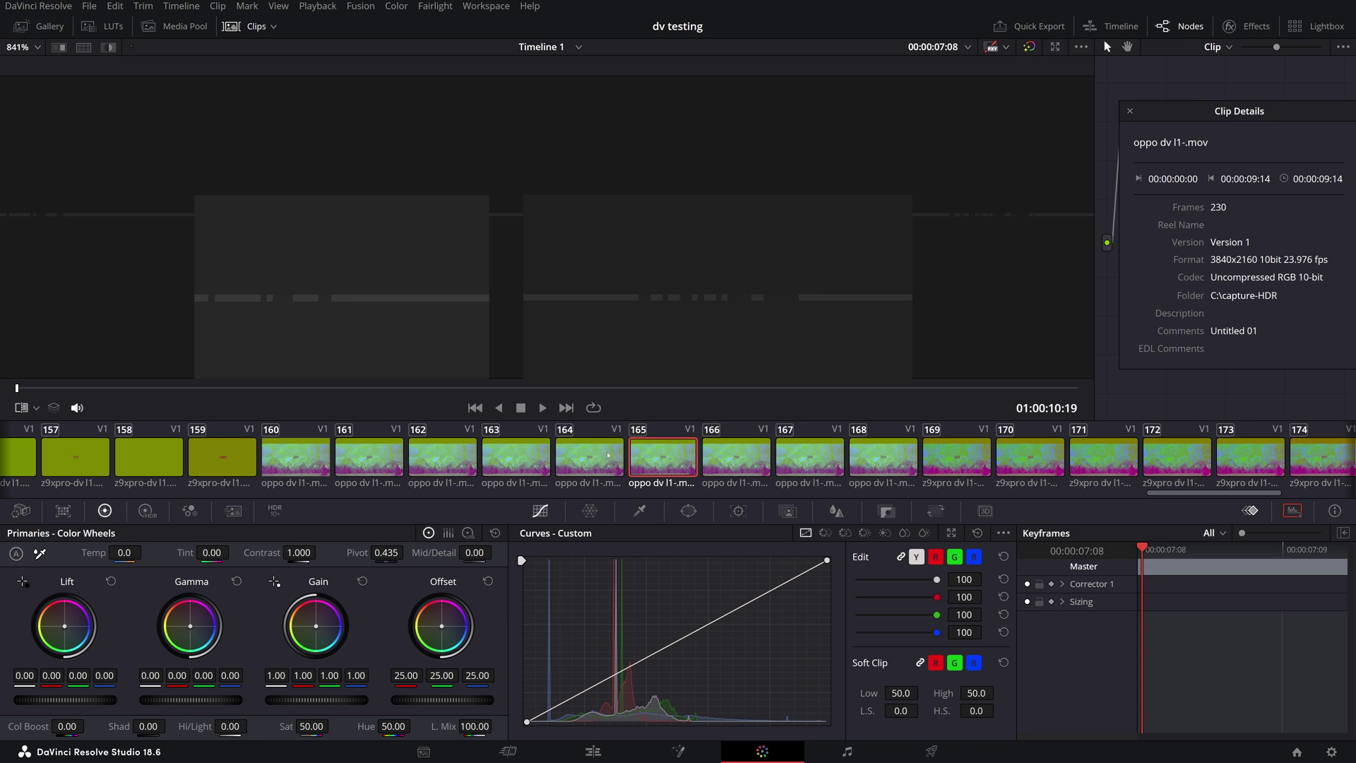
left_click(718, 459)
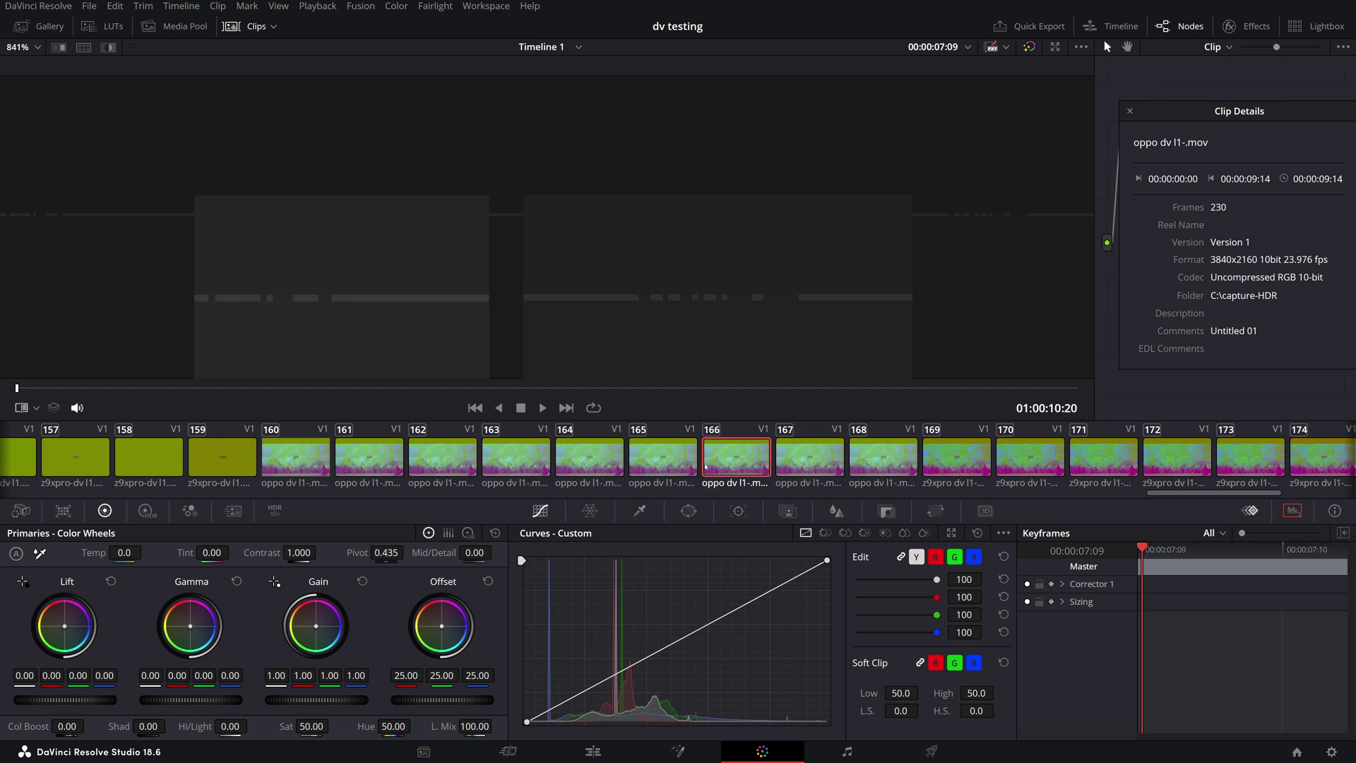
left_click(684, 466)
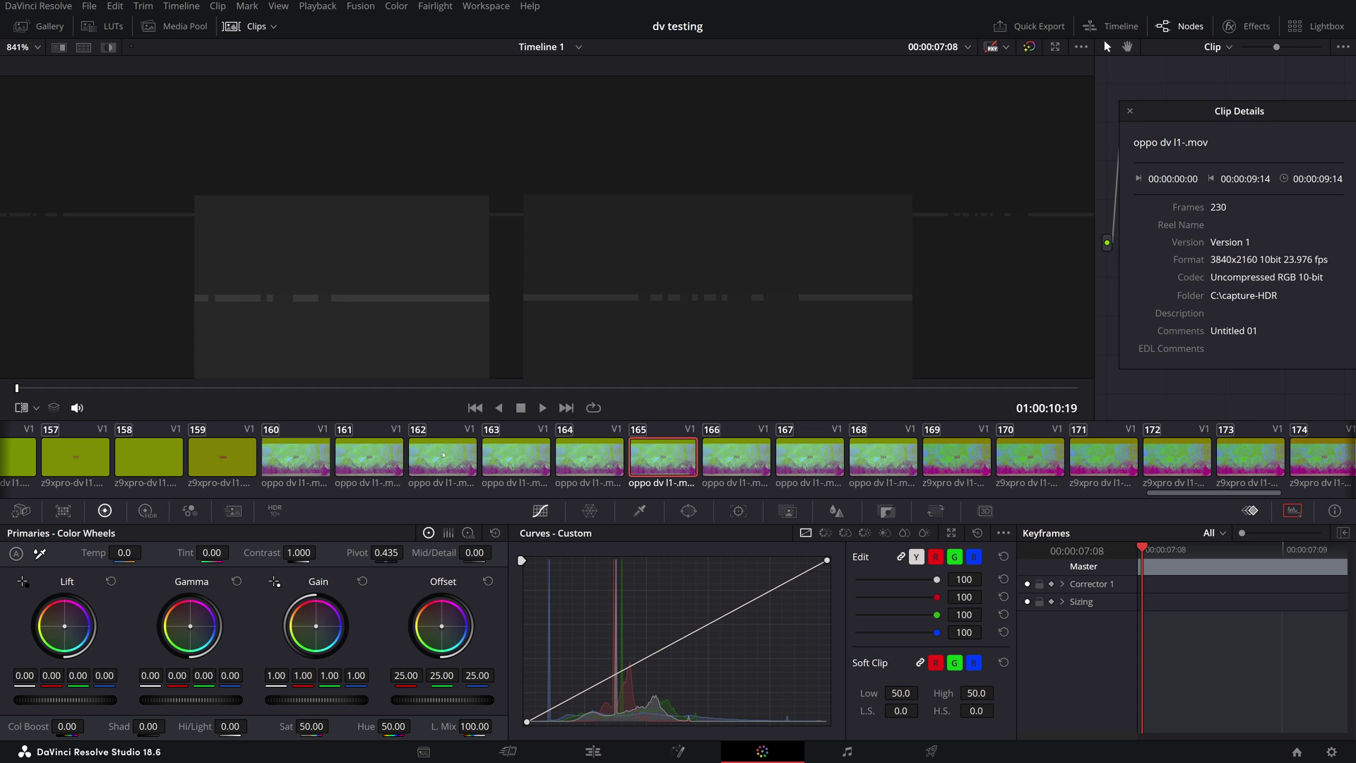
Compare the line pattern of oppo clips 161 to 163 with that of clips 166 and 167.
left_click(428, 462)
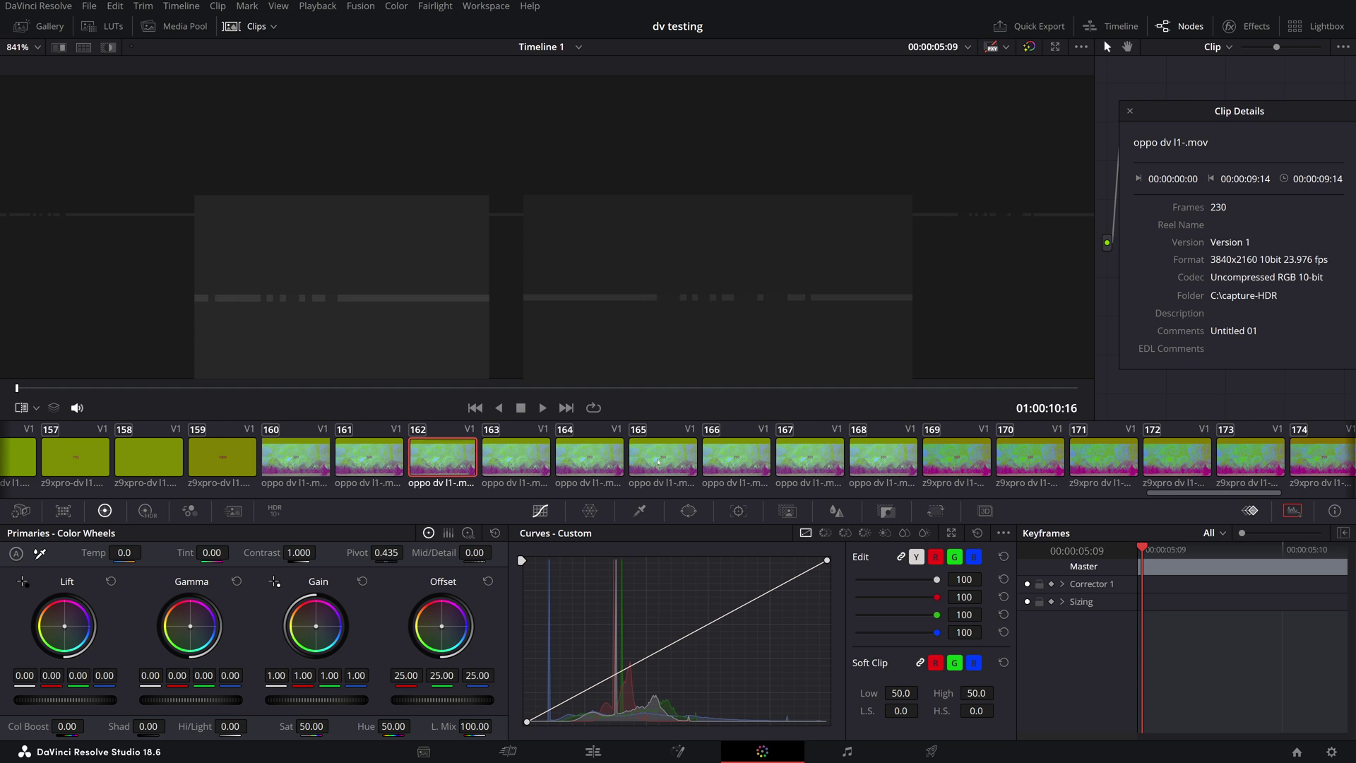
left_click(737, 464)
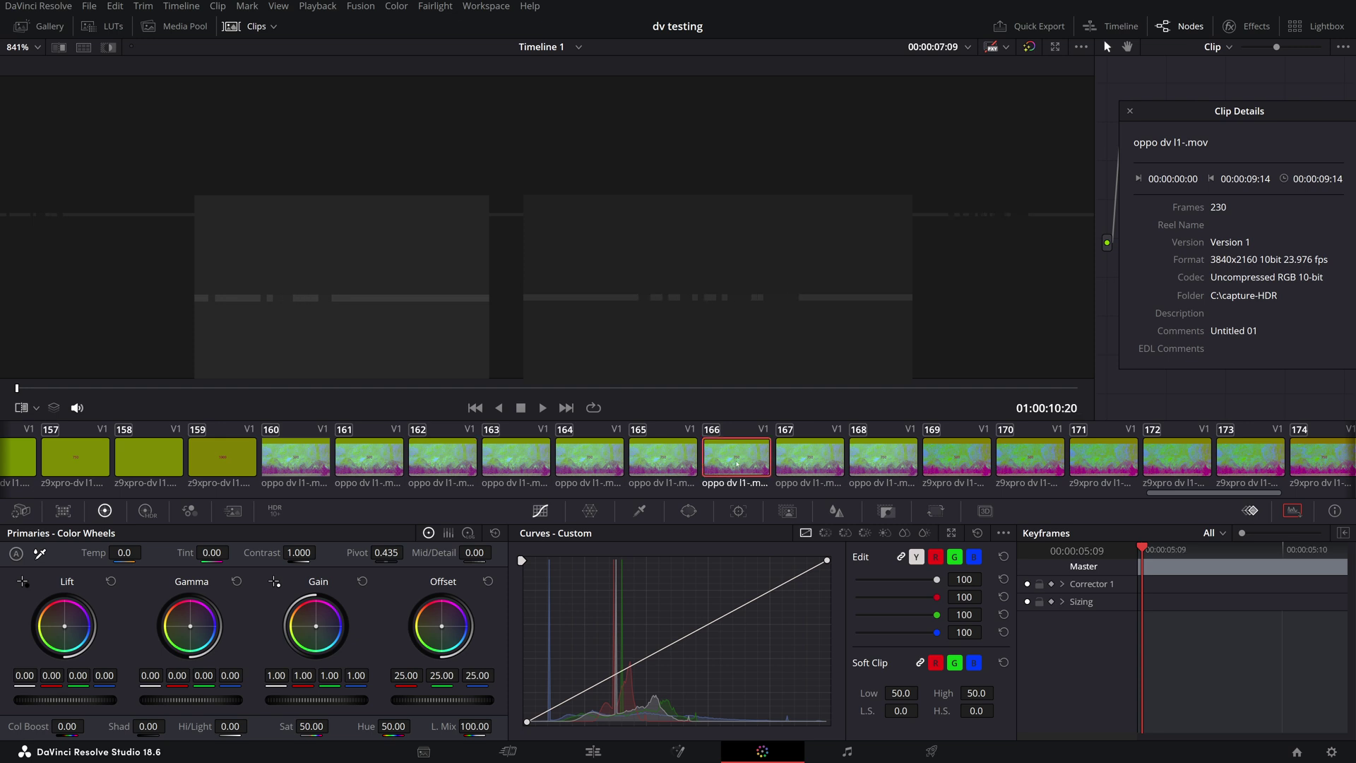
left_click(446, 466)
left_click(802, 463)
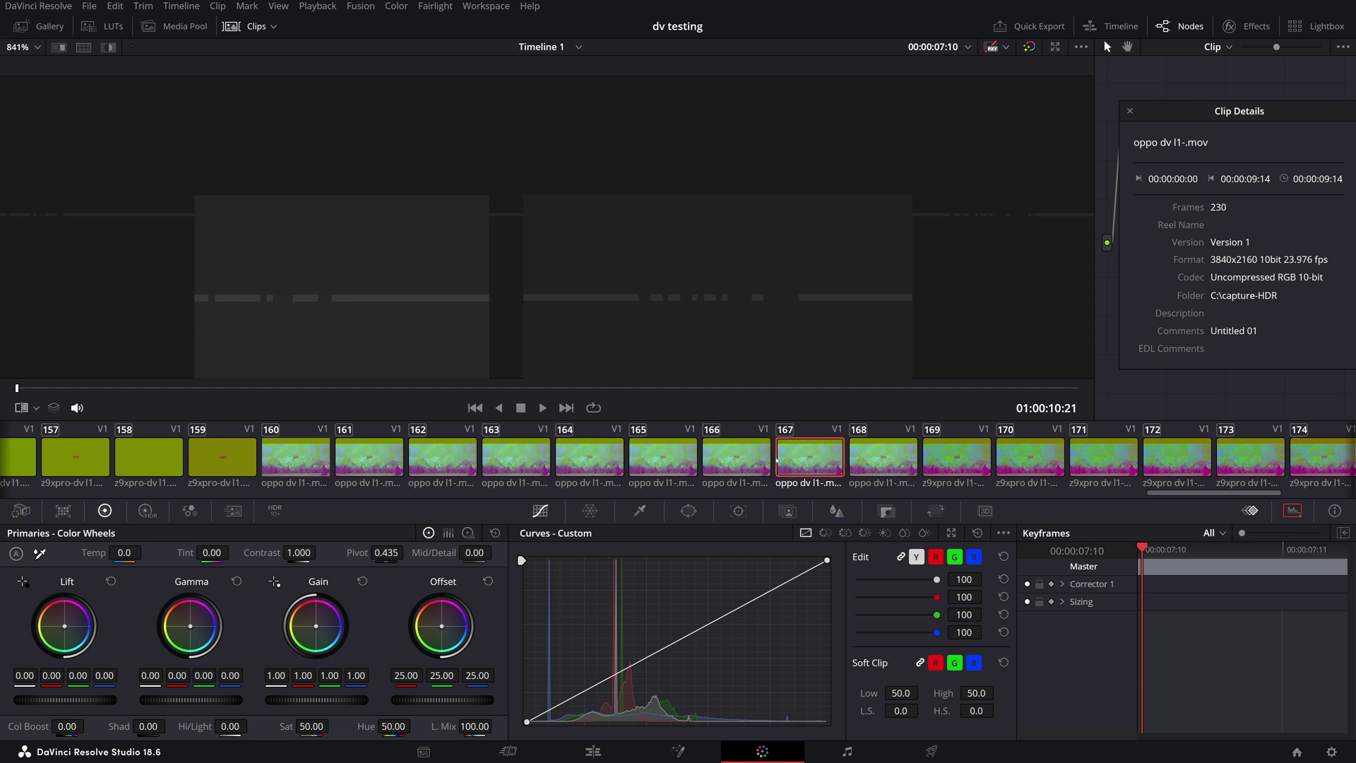
left_click(515, 458)
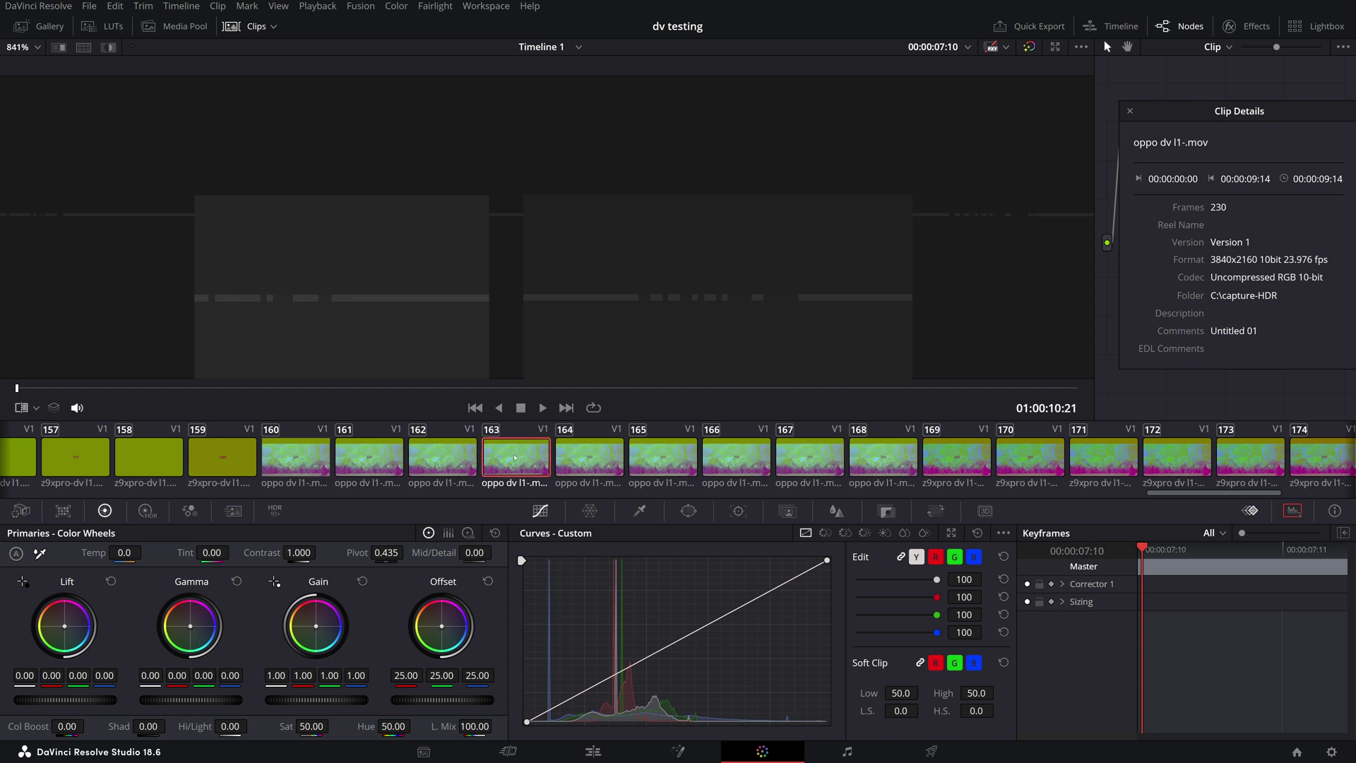
left_click(803, 458)
left_click(452, 463)
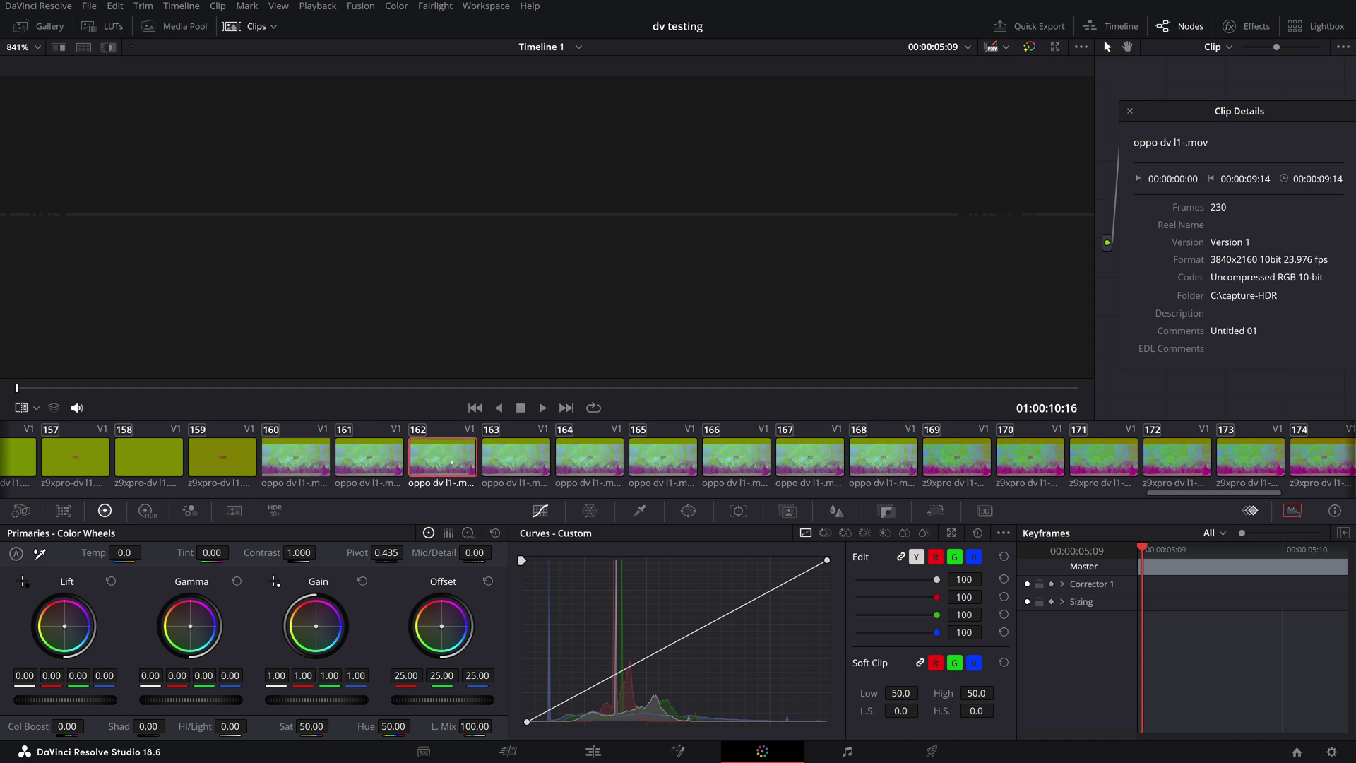
left_click(815, 452)
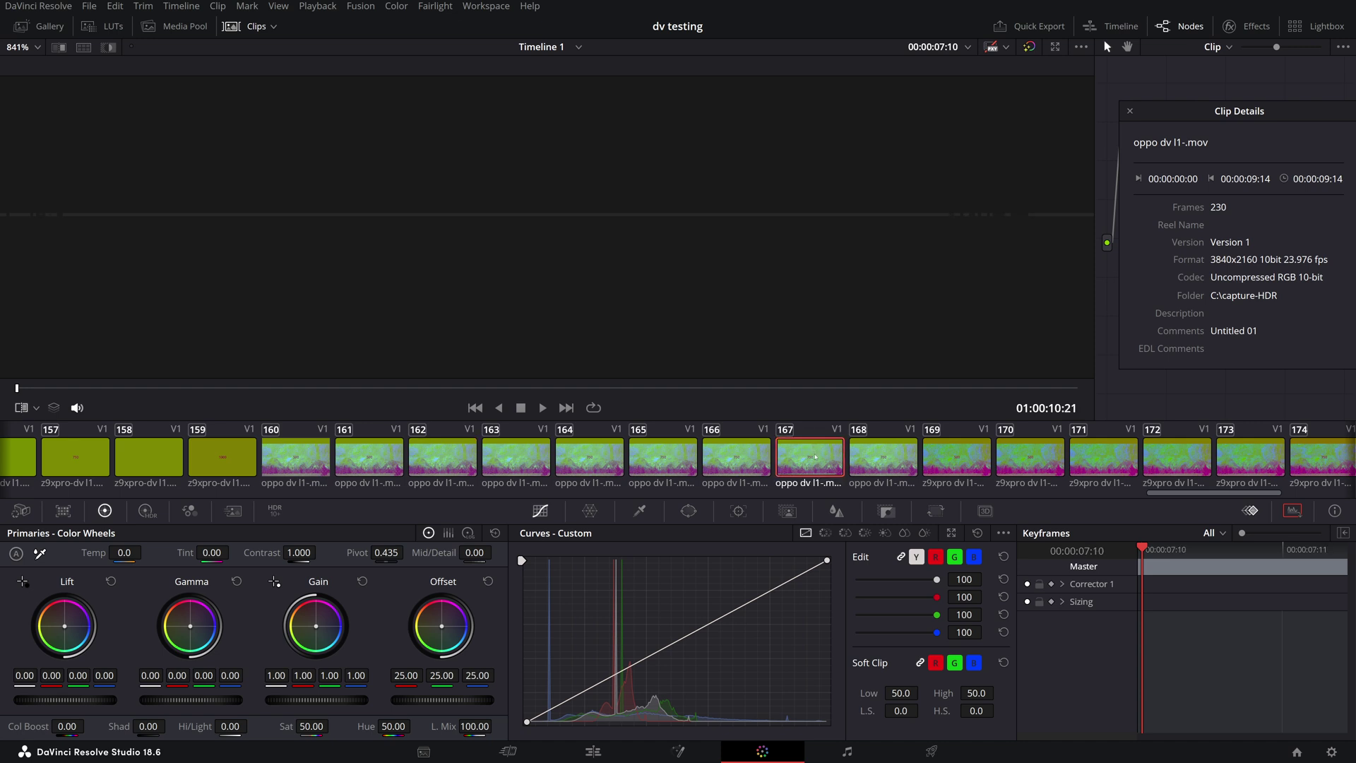
left_click(392, 460)
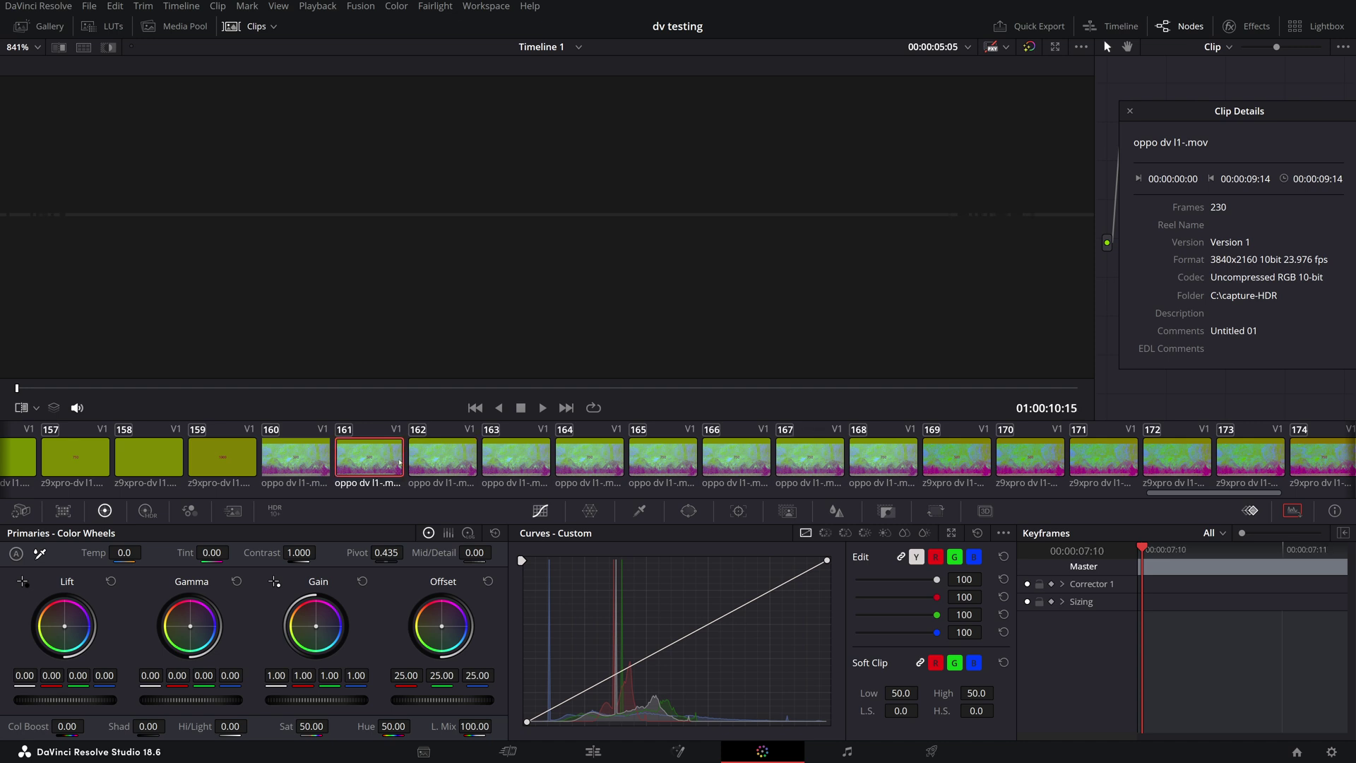
left_click(788, 461)
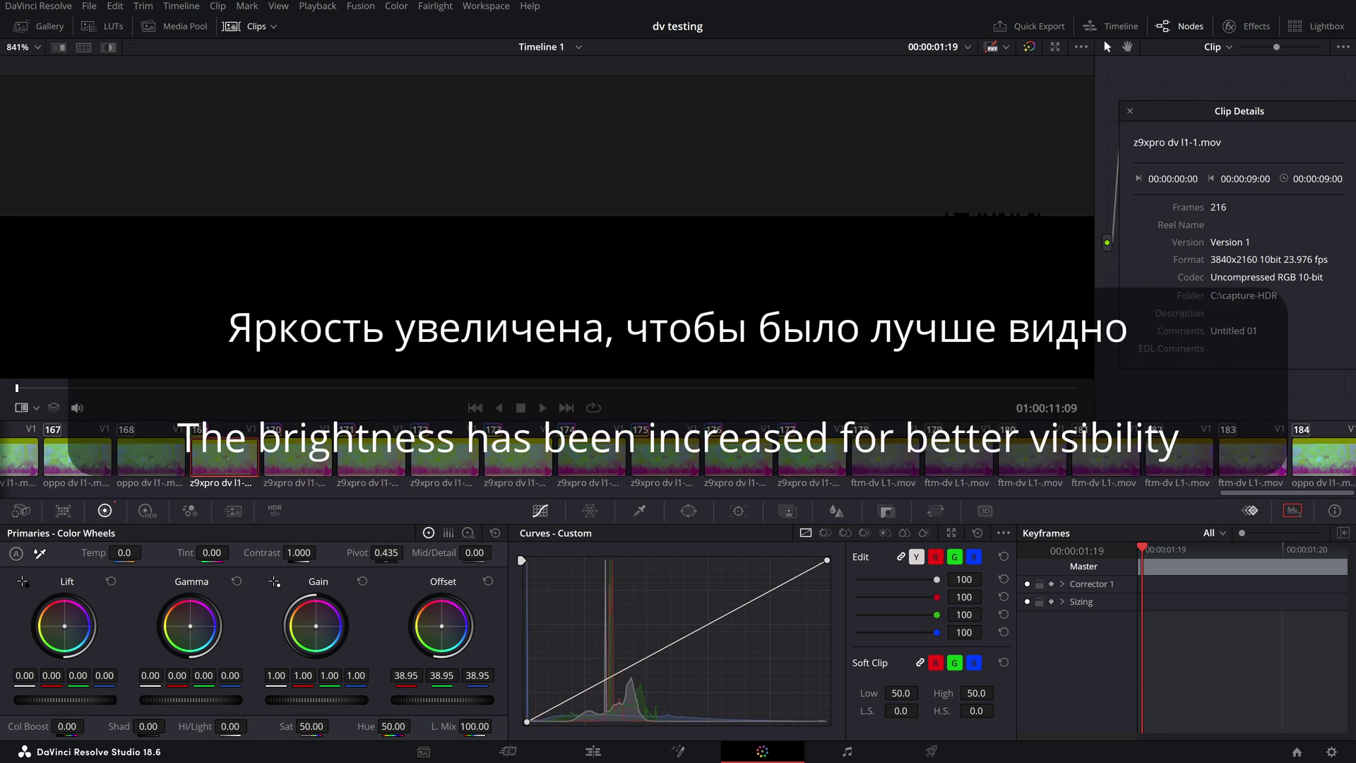
Examine the dark edge pattern in the z9xpro dv l1-1.mov clips 170, 171, 172 and 174.
left_click(299, 459)
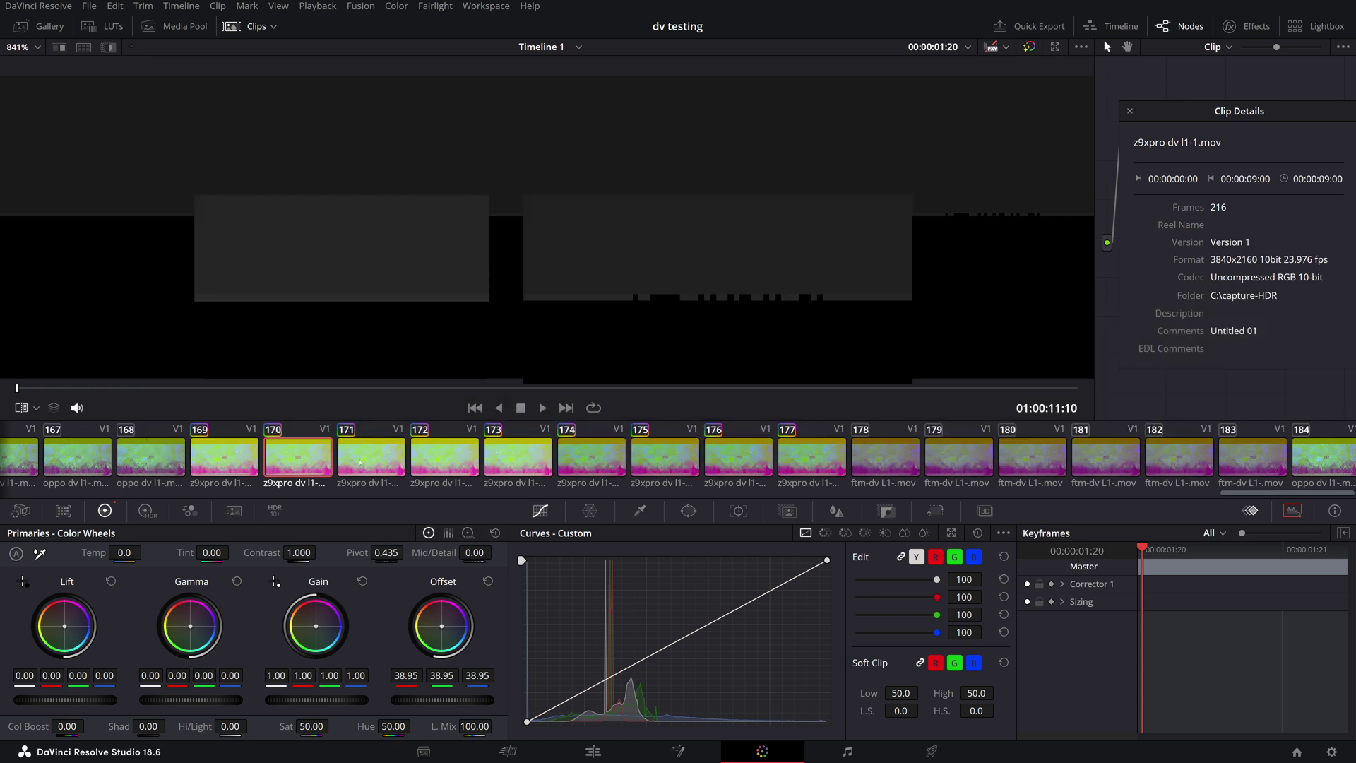
left_click(398, 463)
left_click(439, 463)
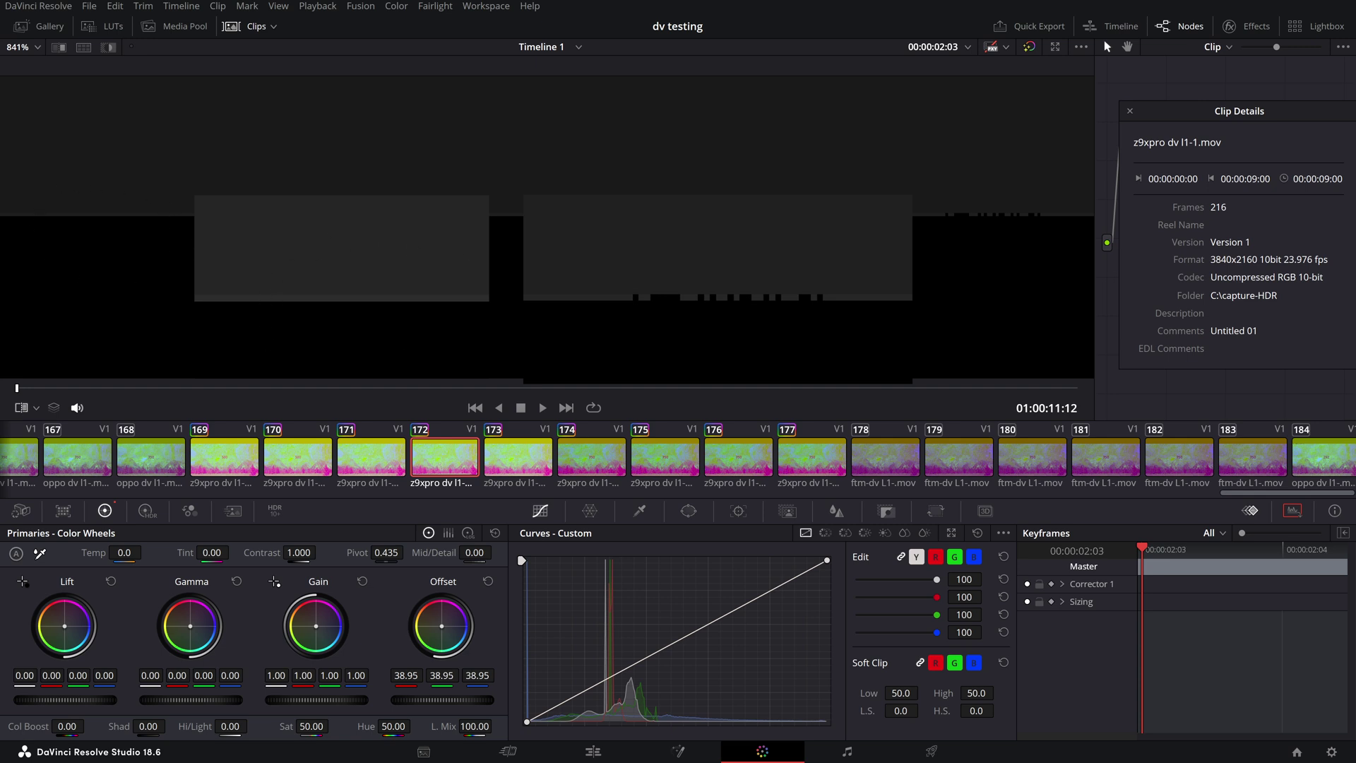
left_click(598, 461)
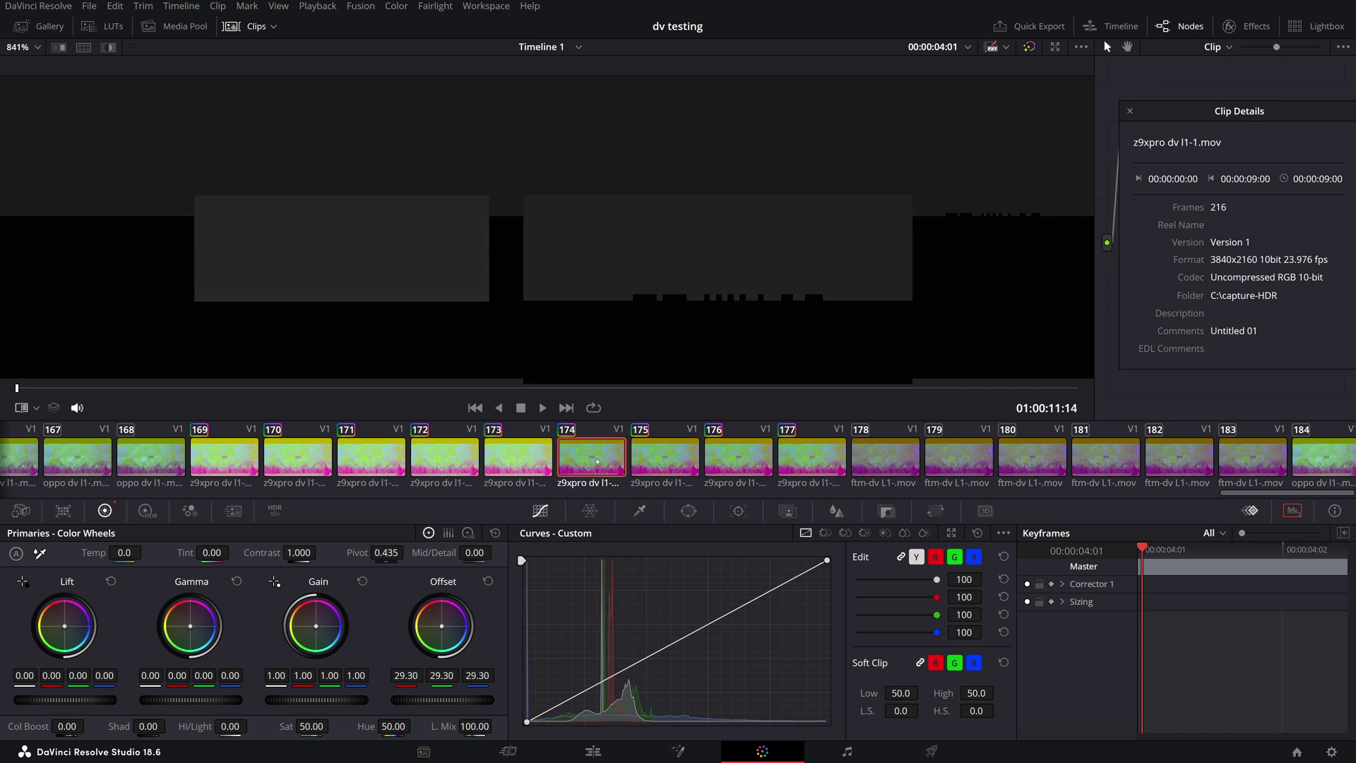
Alternate between z9xpro clips 173 and 174 to compare their edge patterns.
left_click(536, 463)
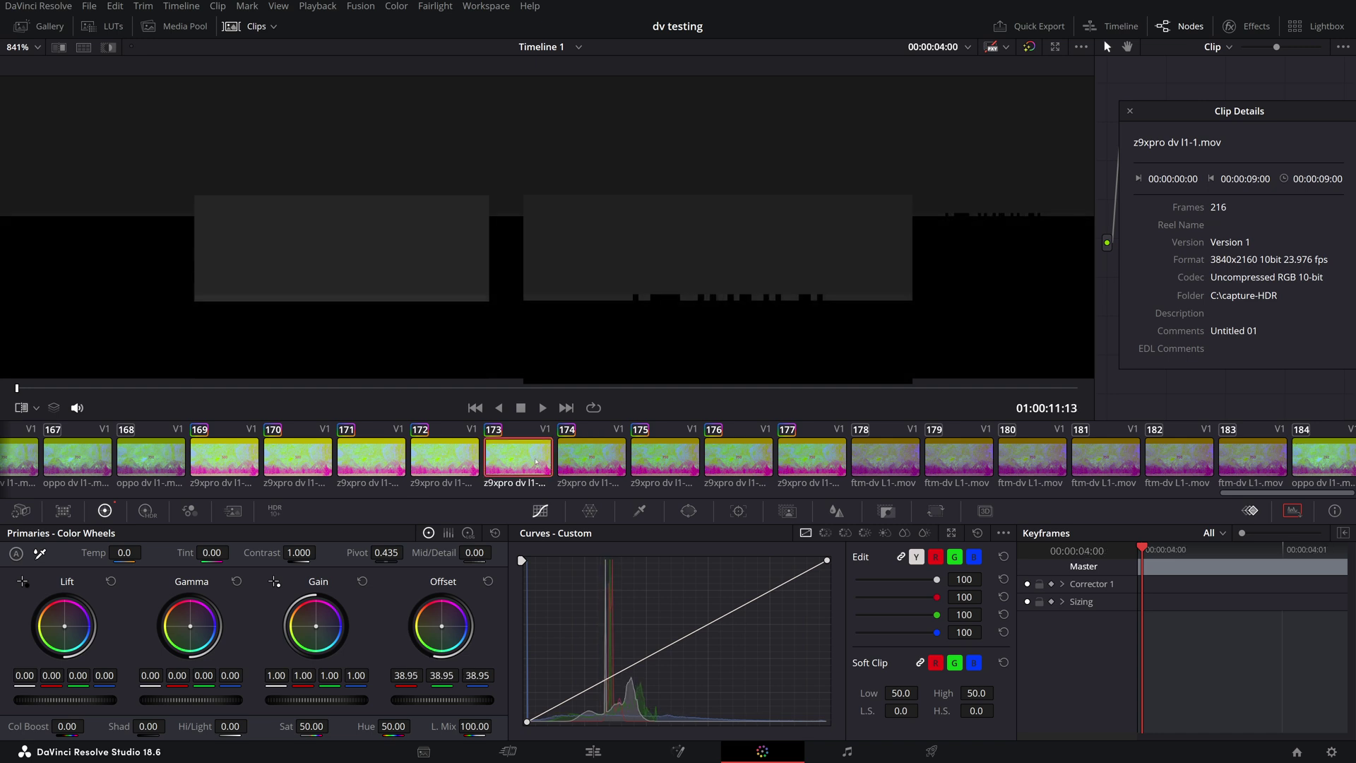
left_click(583, 460)
left_click(525, 463)
left_click(582, 461)
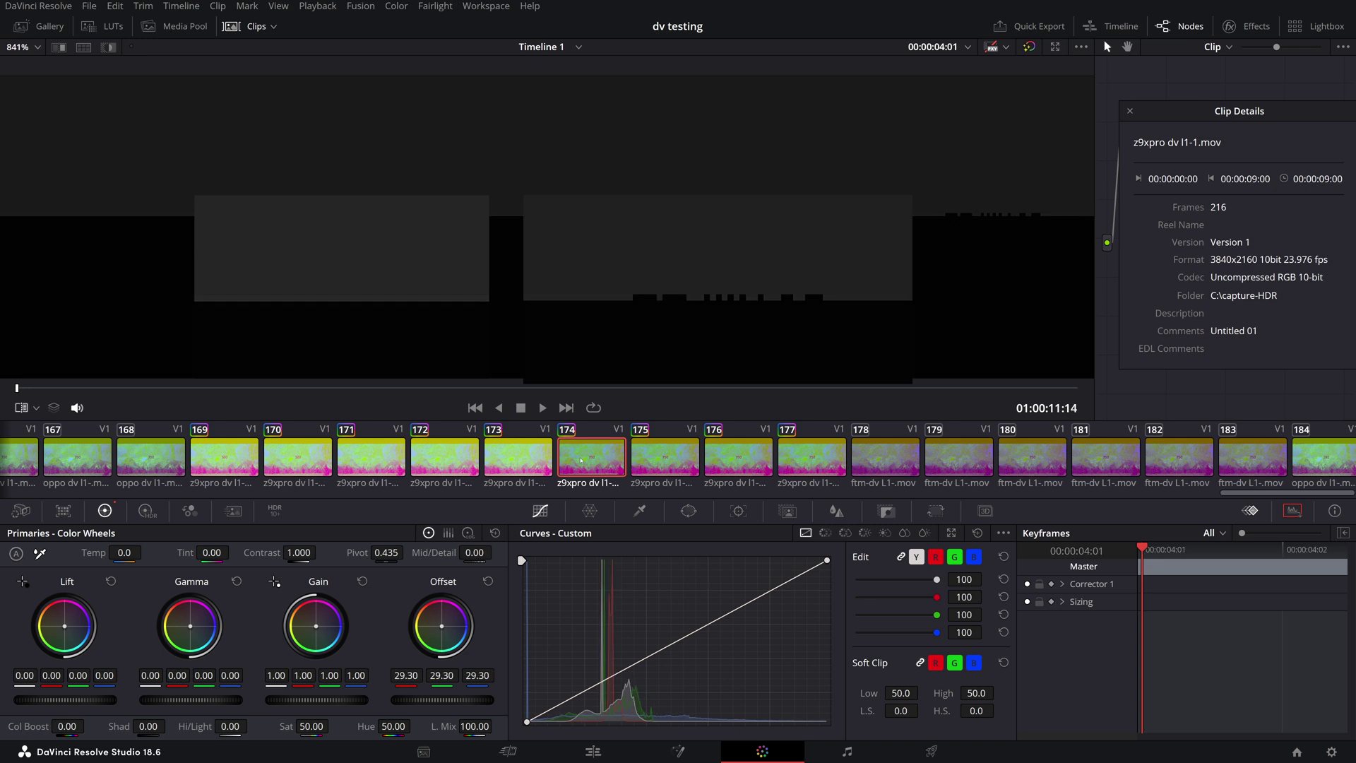
Alternate between z9xpro clips 174 and 175, ending on 175, to compare their edge patterns.
left_click(682, 458)
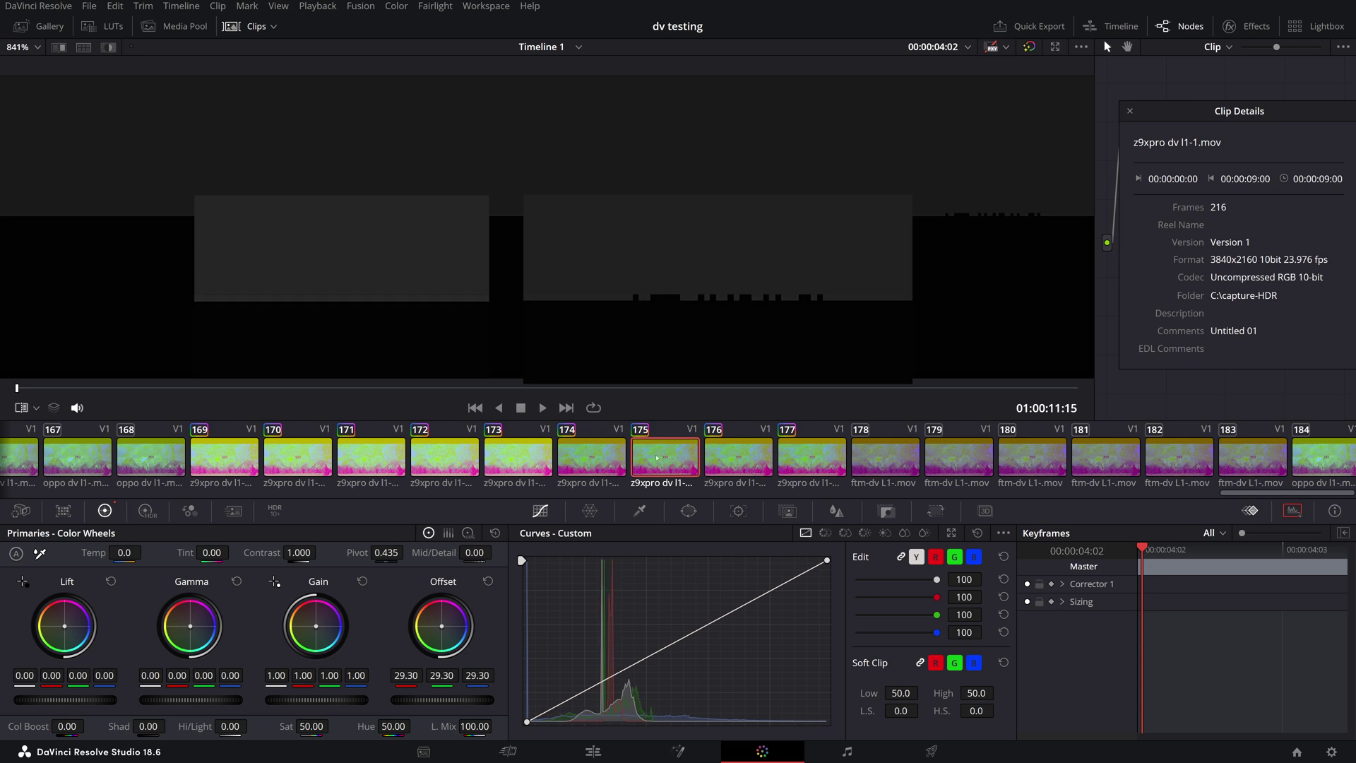
left_click(600, 458)
left_click(642, 461)
left_click(607, 460)
left_click(648, 459)
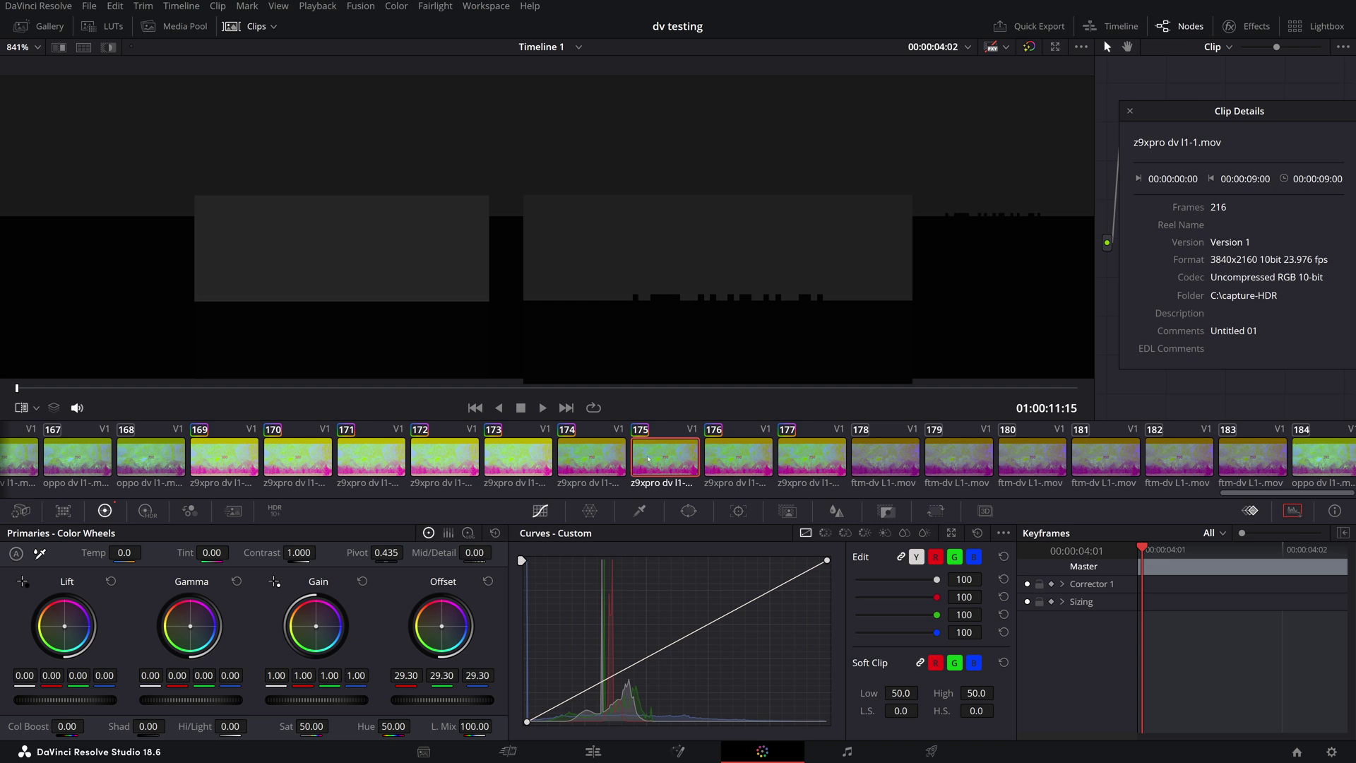
Compare the edge pattern of z9xpro clip 175 with those of clips 174 and 172.
left_click(608, 460)
left_click(655, 459)
left_click(450, 458)
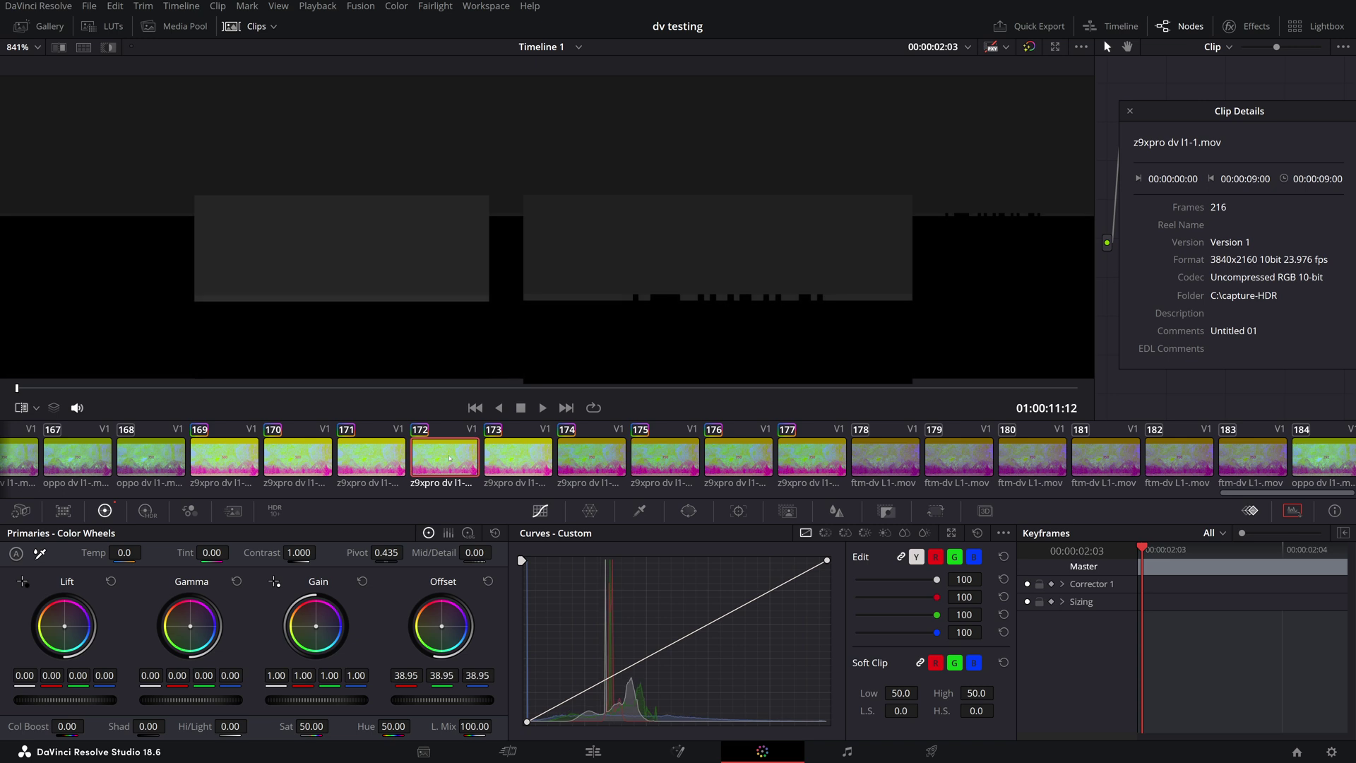
left_click(668, 469)
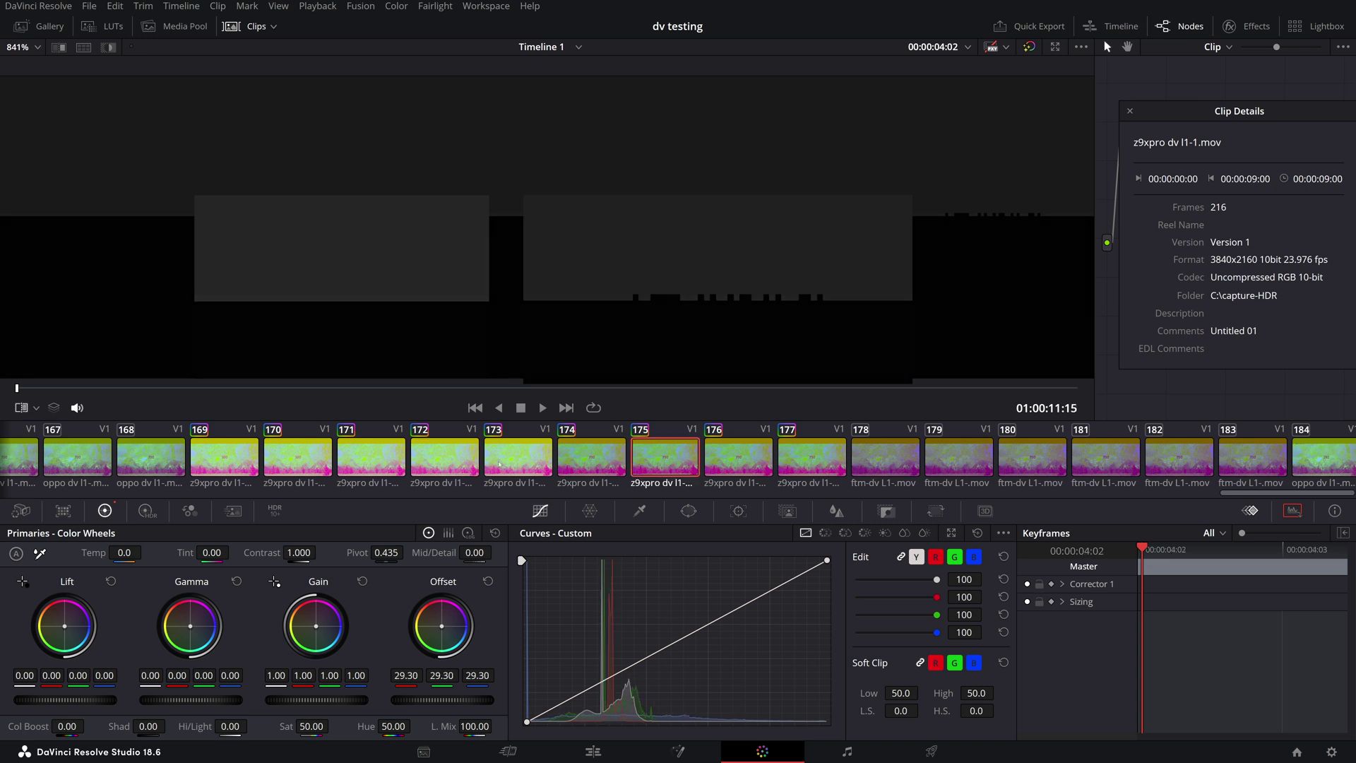
left_click(457, 466)
Play through the z9xpro dv l1-1.mov footage, then scrub clip 184 and the z9xpro-dv rgb L2.mov footage to examine their dark edge patterns.
key("space")
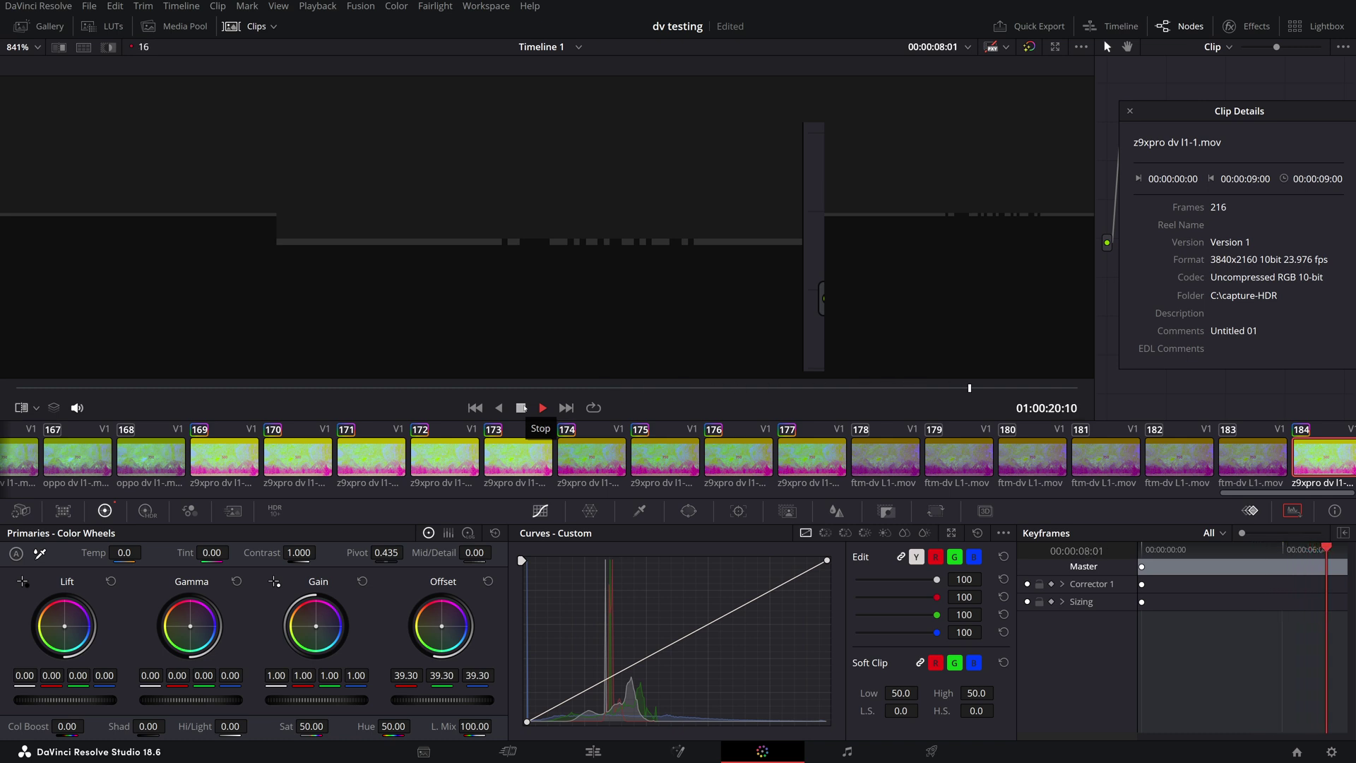
left_click(523, 409)
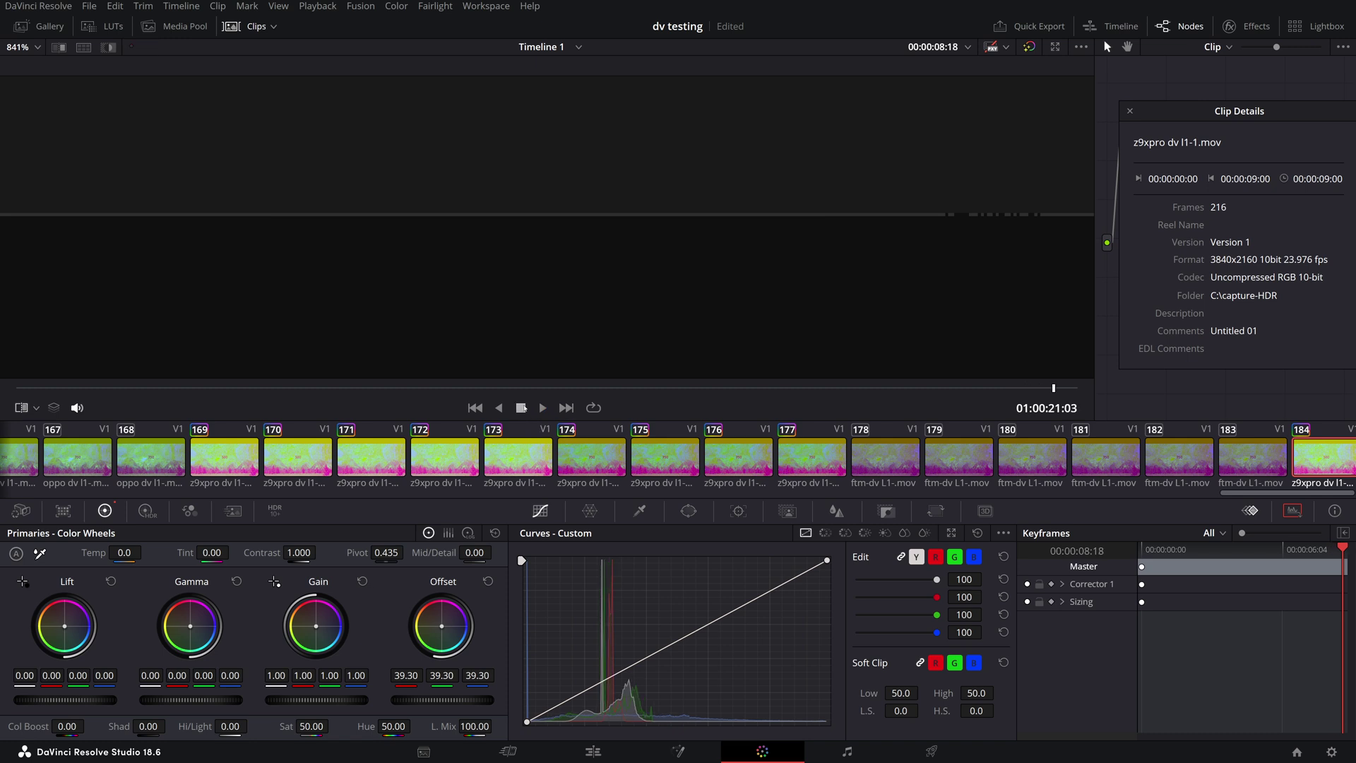
left_click(266, 387)
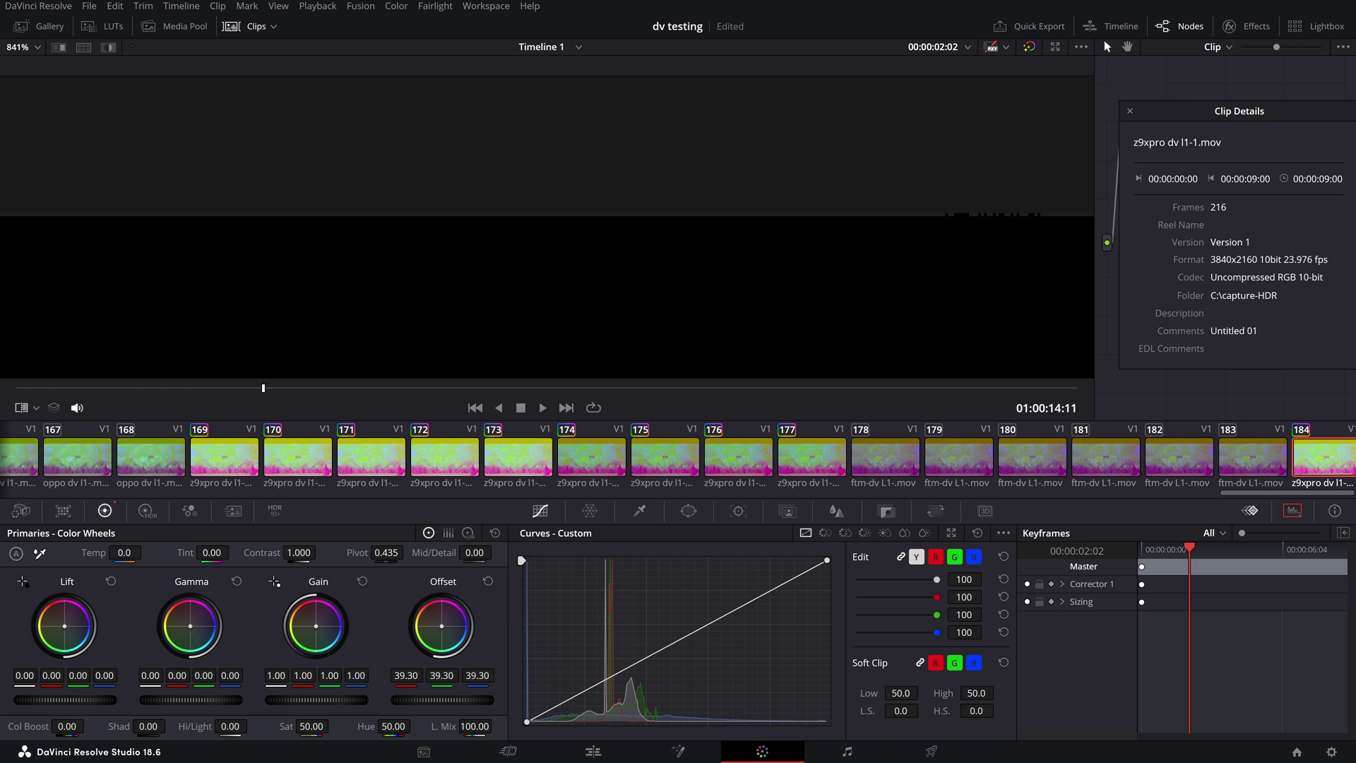
left_click_drag(263, 388, 318, 388)
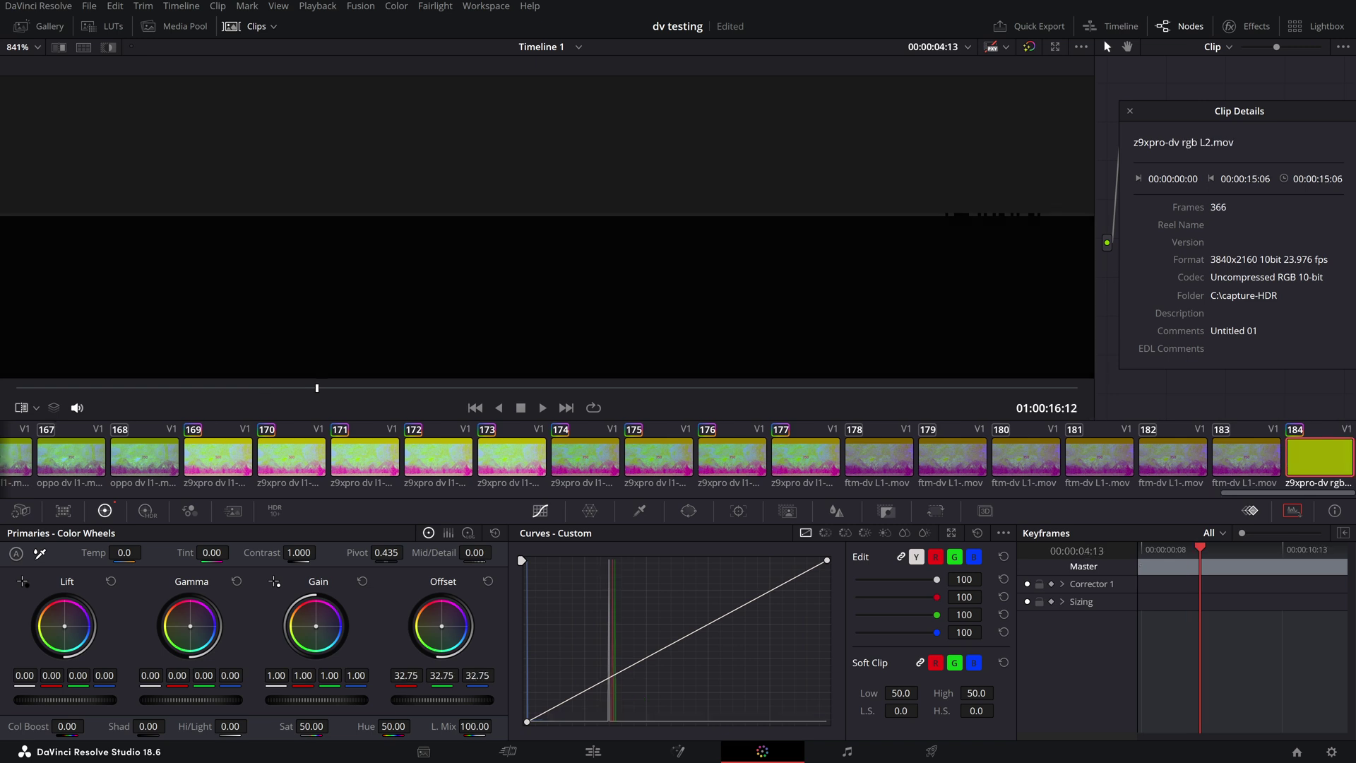
left_click(23, 389)
Alternate between shield rgb L2-.mov clips 121 and 122, ending on 122, to compare their line patterns.
scroll(495, 459, "up", 10)
left_click(431, 461)
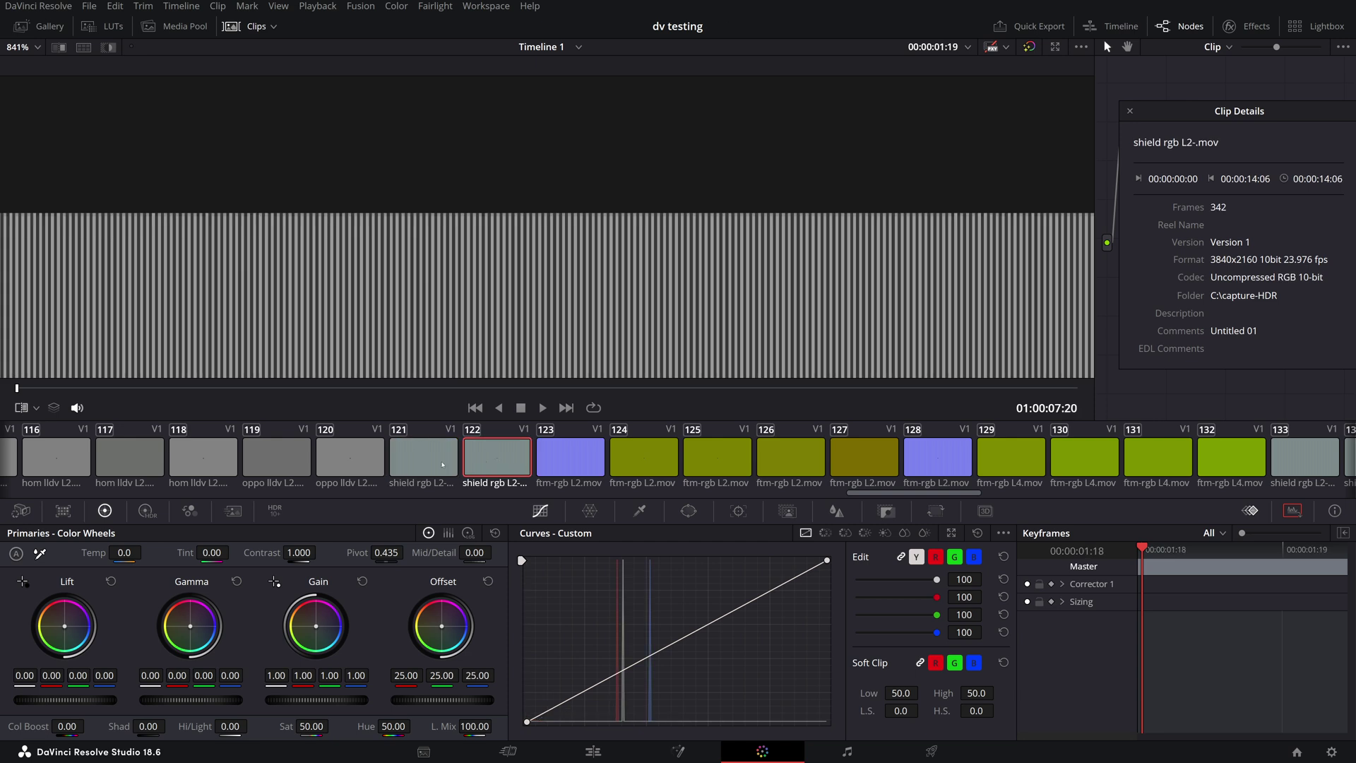
left_click(487, 470)
left_click(432, 471)
left_click(493, 462)
left_click(432, 464)
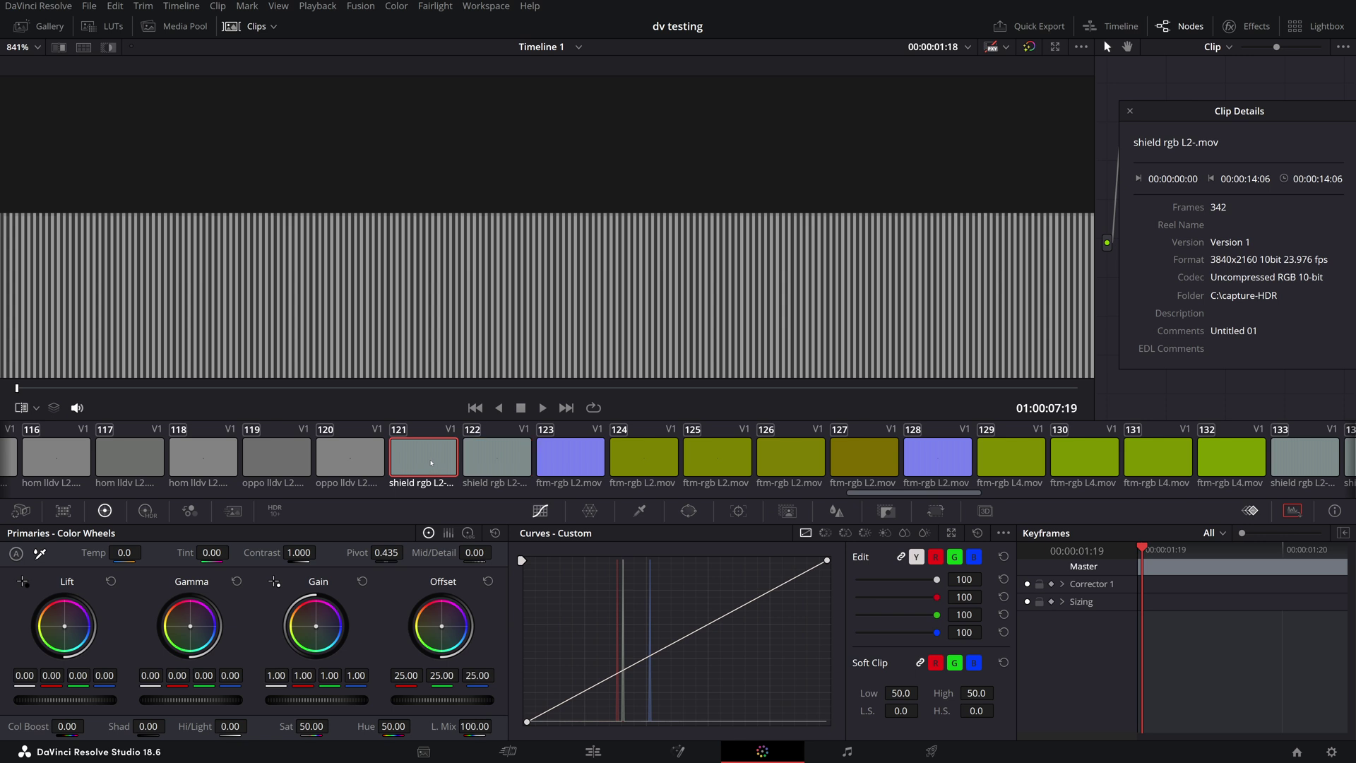
left_click(493, 460)
left_click(443, 460)
key("Down")
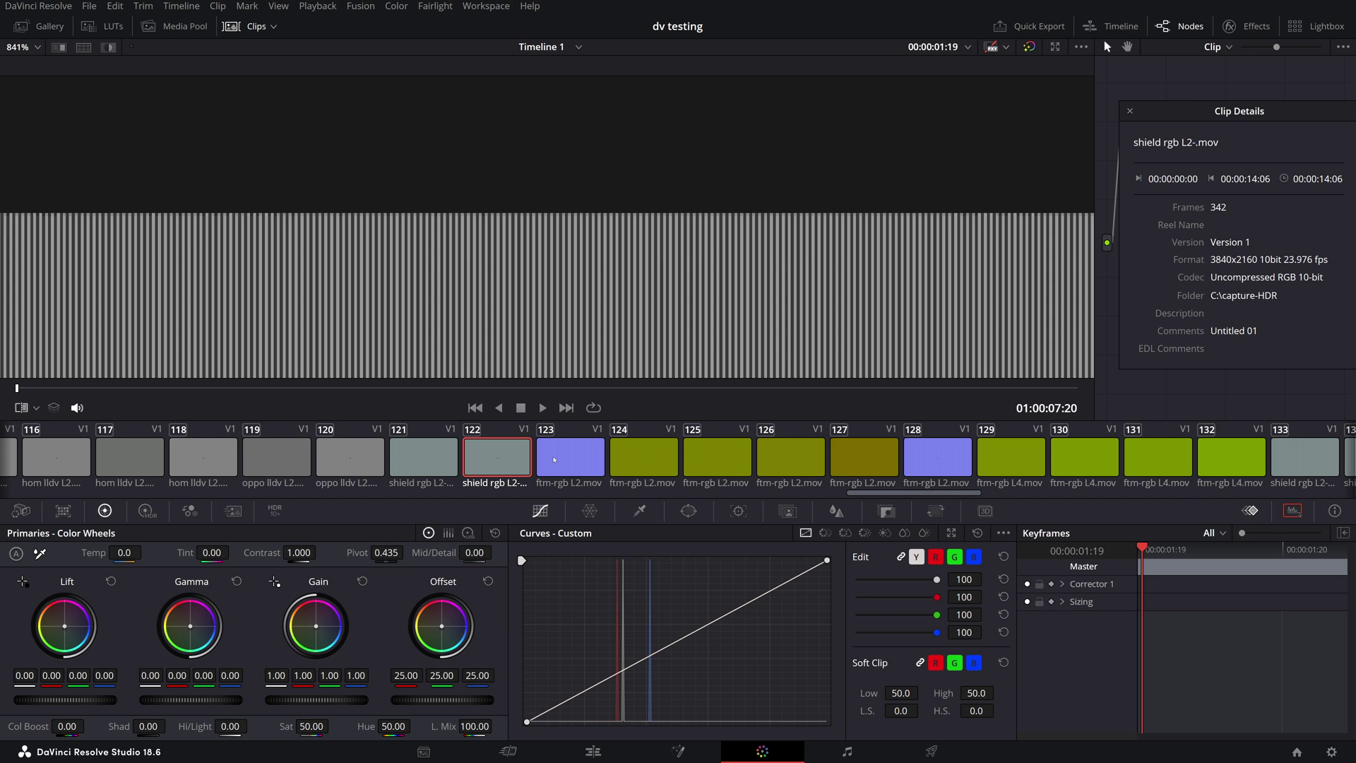
Compare the line pattern of ftm-rgb L2.mov clip 123 with that of cube-dv rgb L2.mov clip 100.
left_click(555, 460)
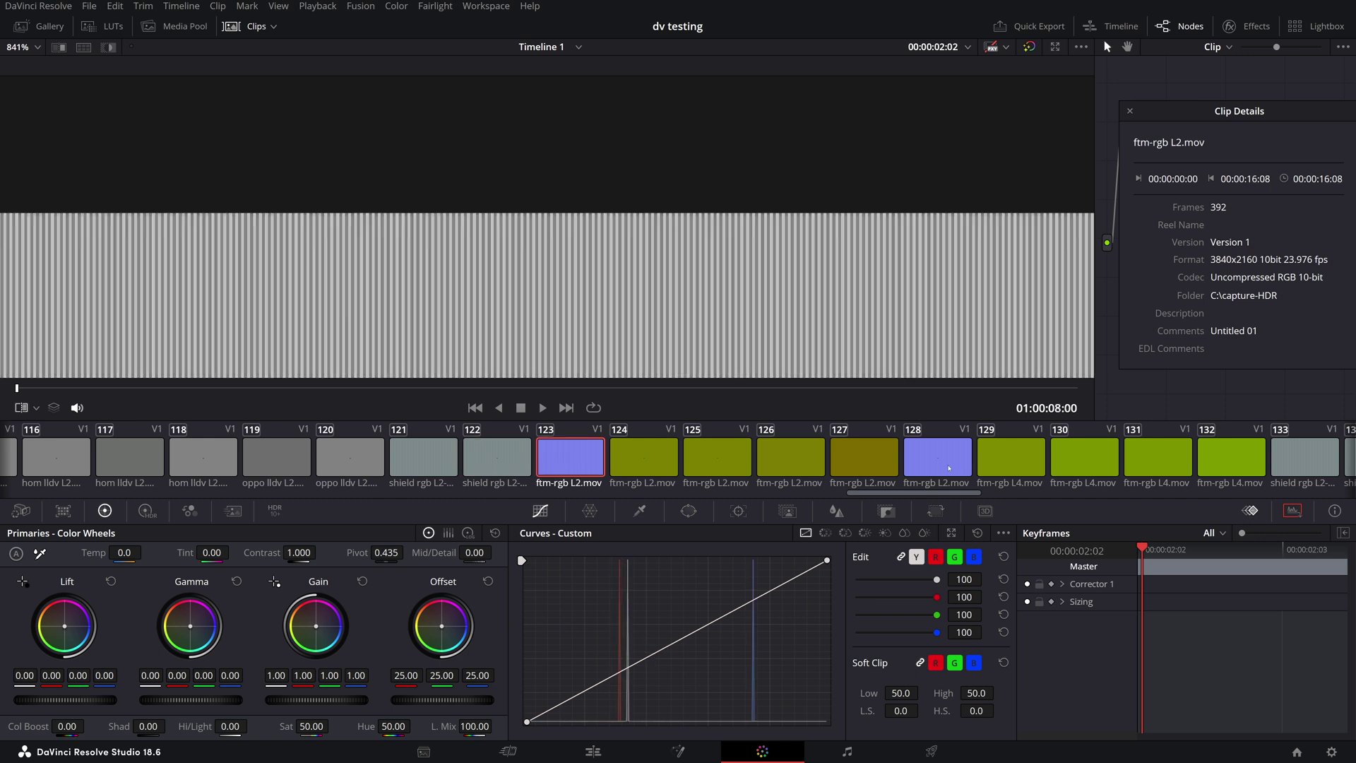
key("Up")
key("Up")
key("Up")
key("Up")
key("Up")
key("Up")
key("Up")
key("Up")
key("Up")
key("Up")
key("Up")
key("Up")
key("Up")
key("Up")
key("Up")
key("Up")
key("Up")
key("Up")
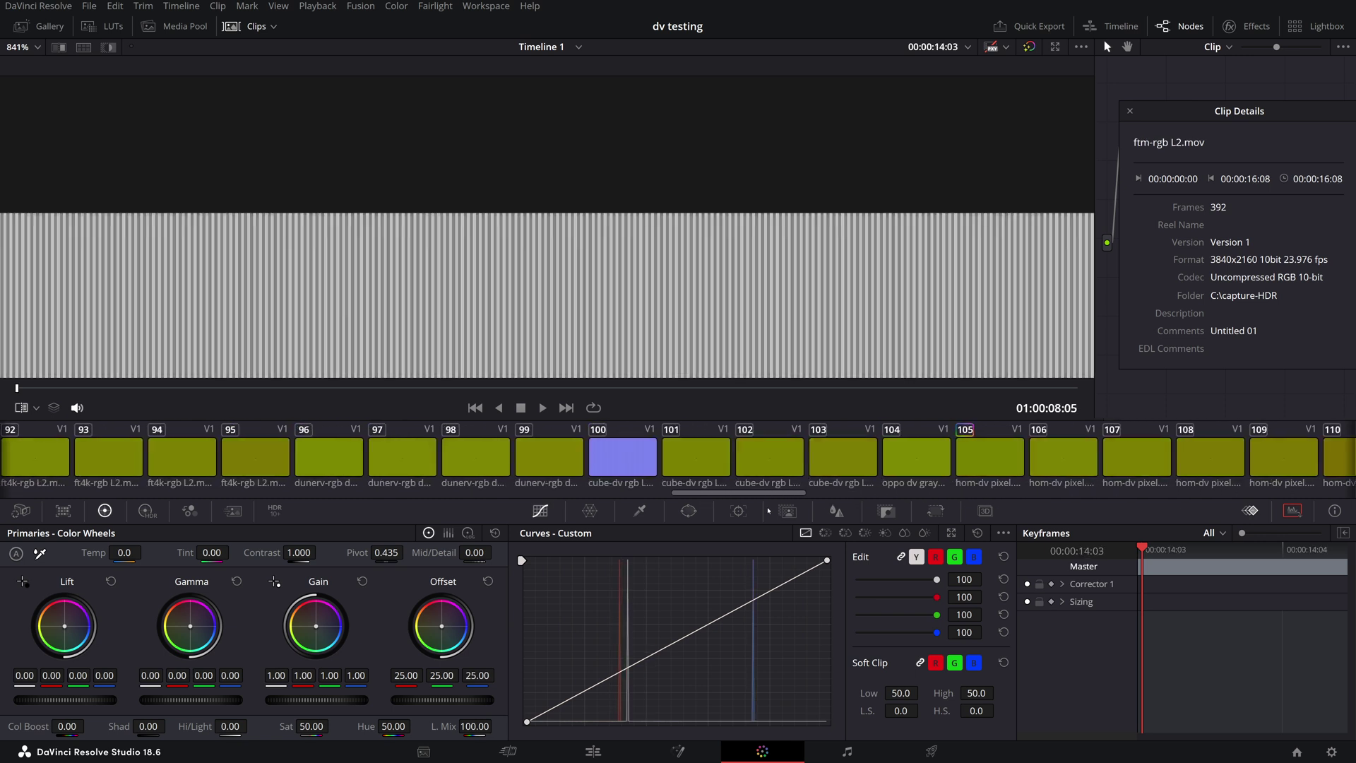
left_click(645, 455)
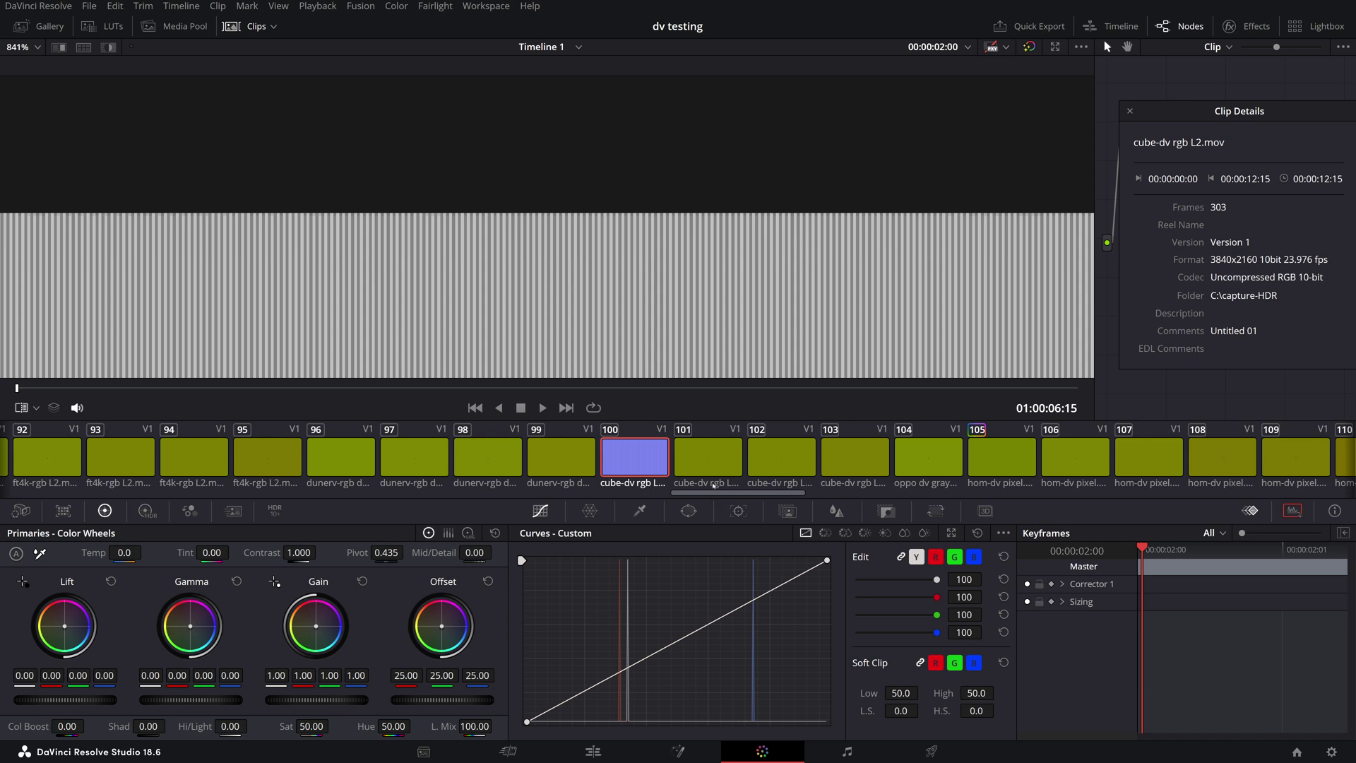
Switch among cube-dv rgb L2.mov clips 100, 101 and 102, ending on 102, to compare their patterns.
left_click(710, 459)
left_click(773, 462)
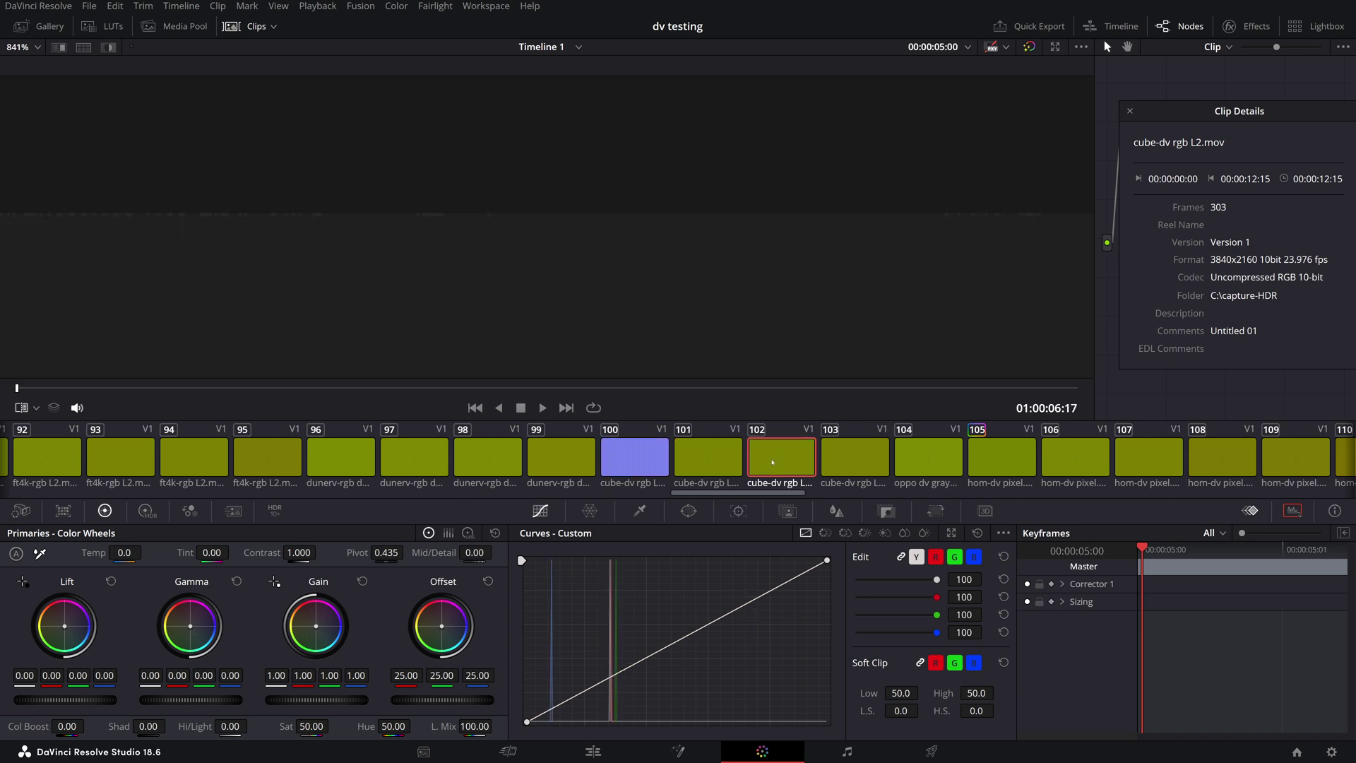
left_click(636, 459)
left_click(680, 454)
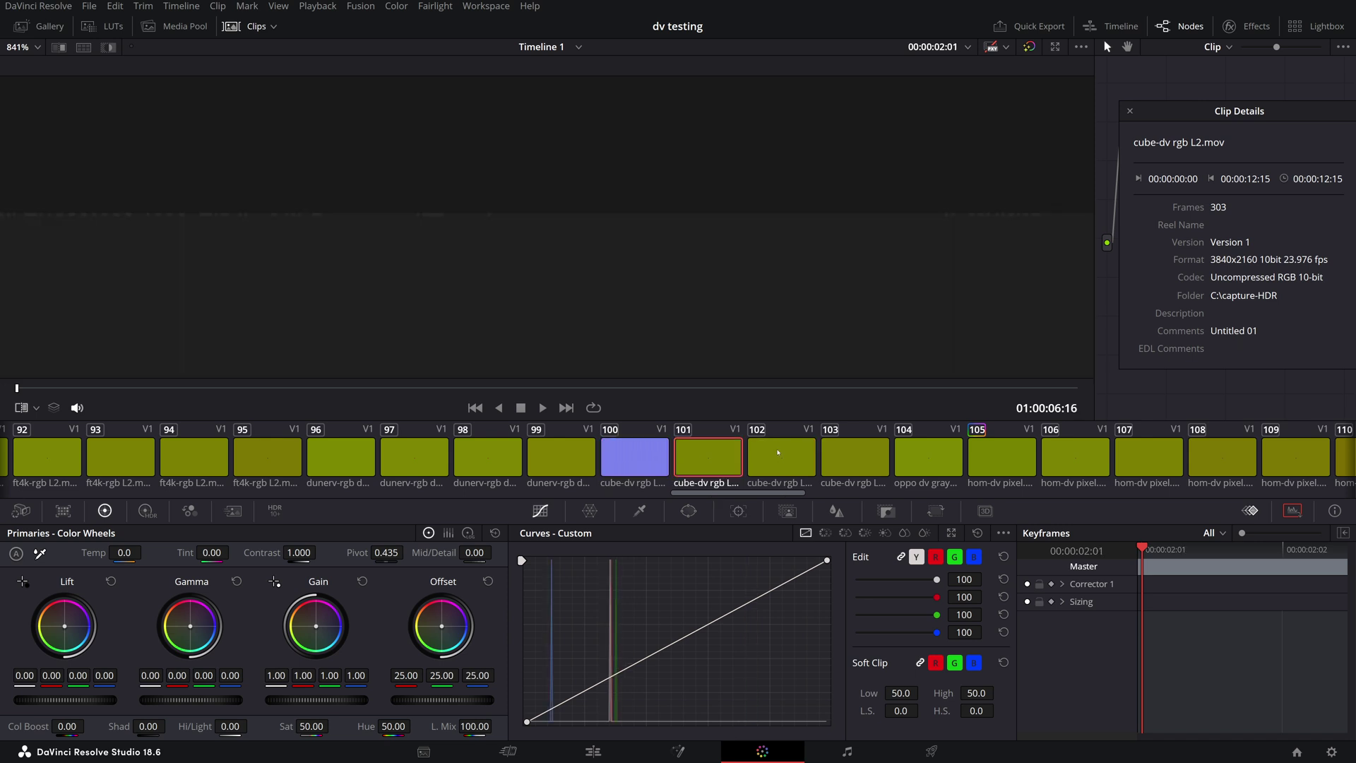
left_click(778, 453)
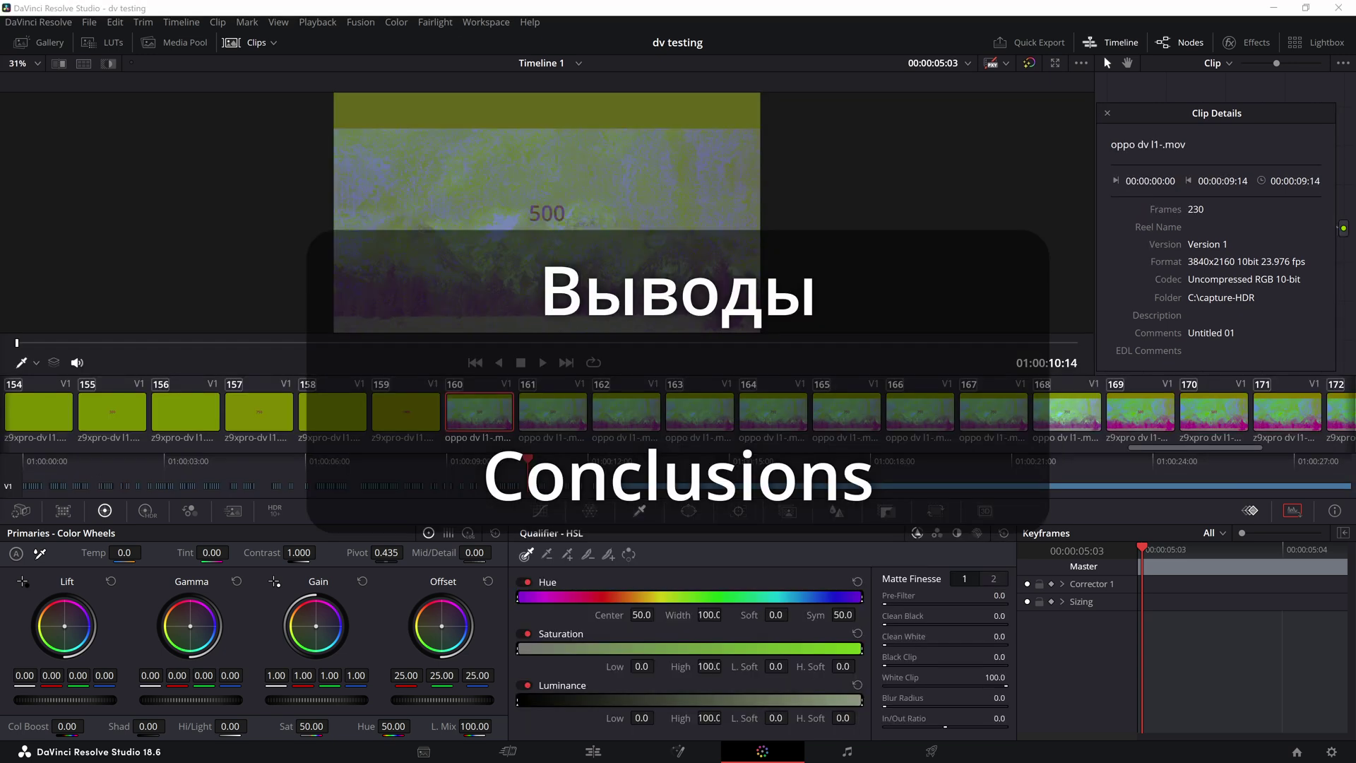